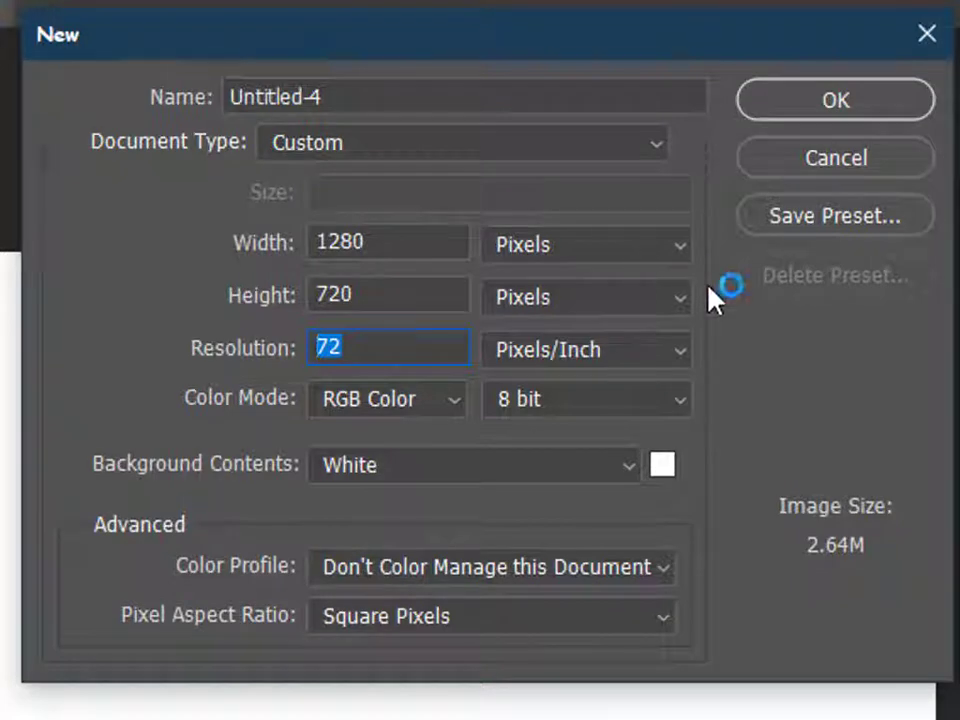
Create a white 1280 × 720 pixel RGB document at 72 pixels/inch and close the older Untitled-3 document
left_click(588, 252)
left_click(572, 259)
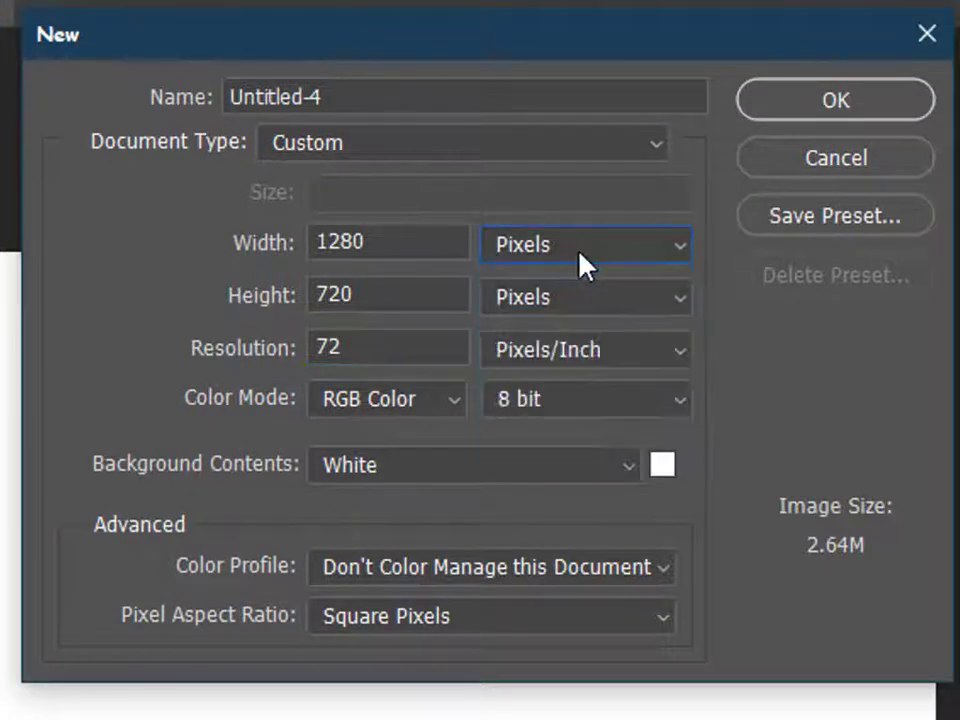
left_click(572, 298)
left_click(565, 298)
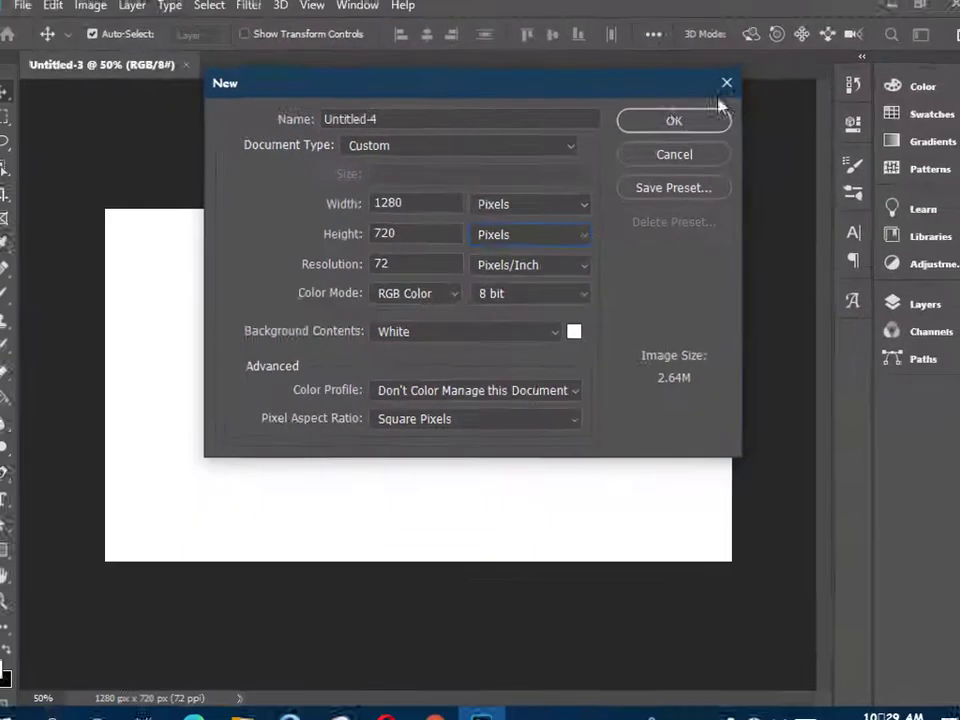
left_click(662, 121)
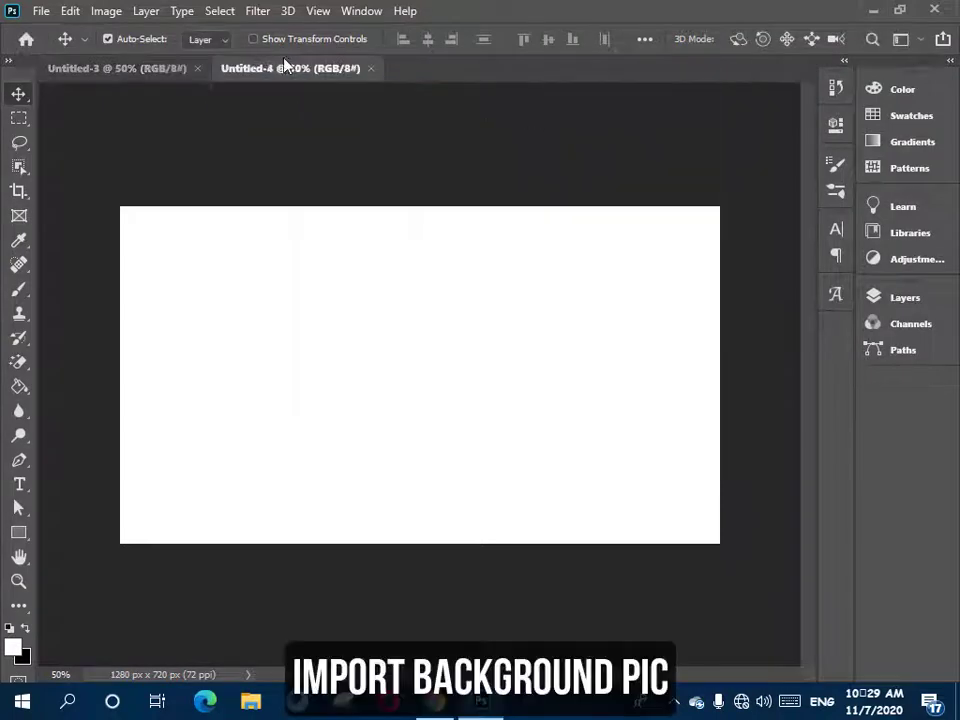
left_click(197, 68)
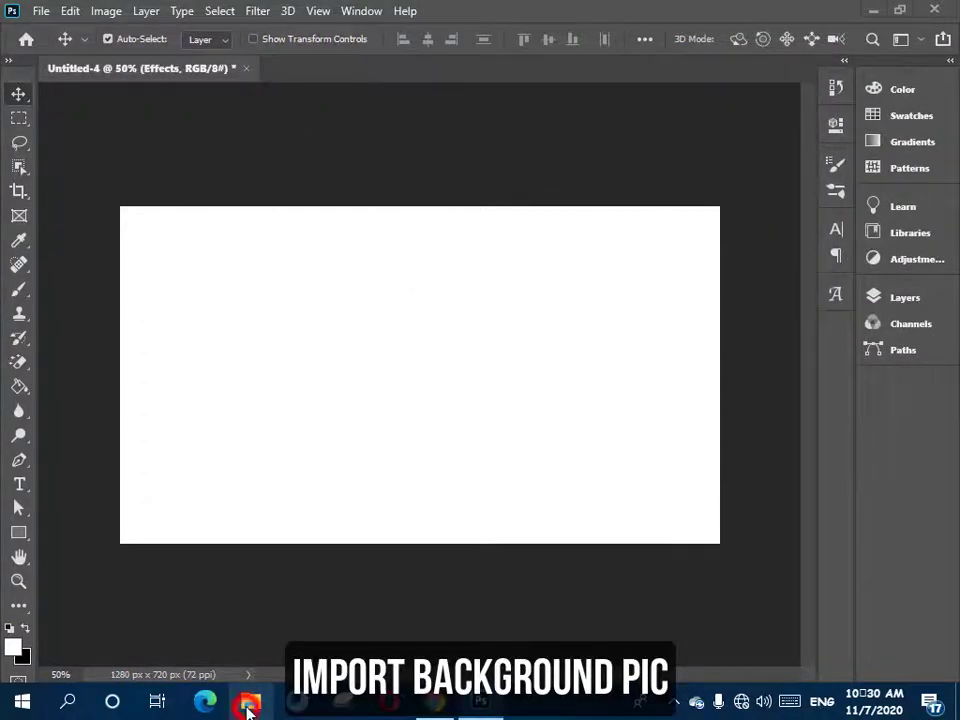
Switch to File Explorer and open the Downloads folder
left_click(249, 702)
left_click(249, 702)
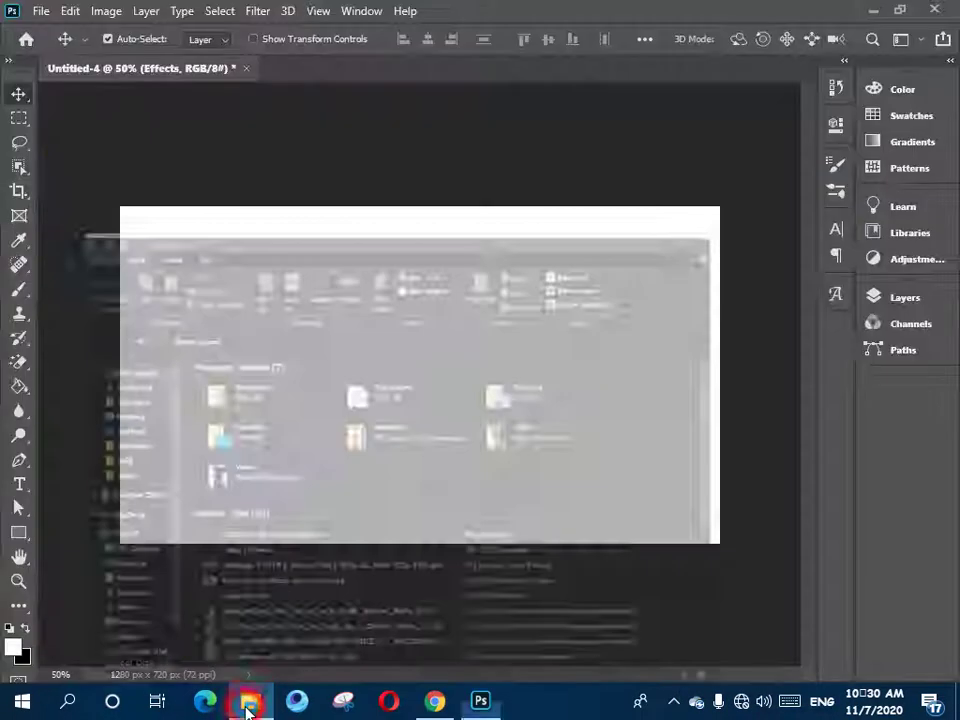
left_click(247, 700)
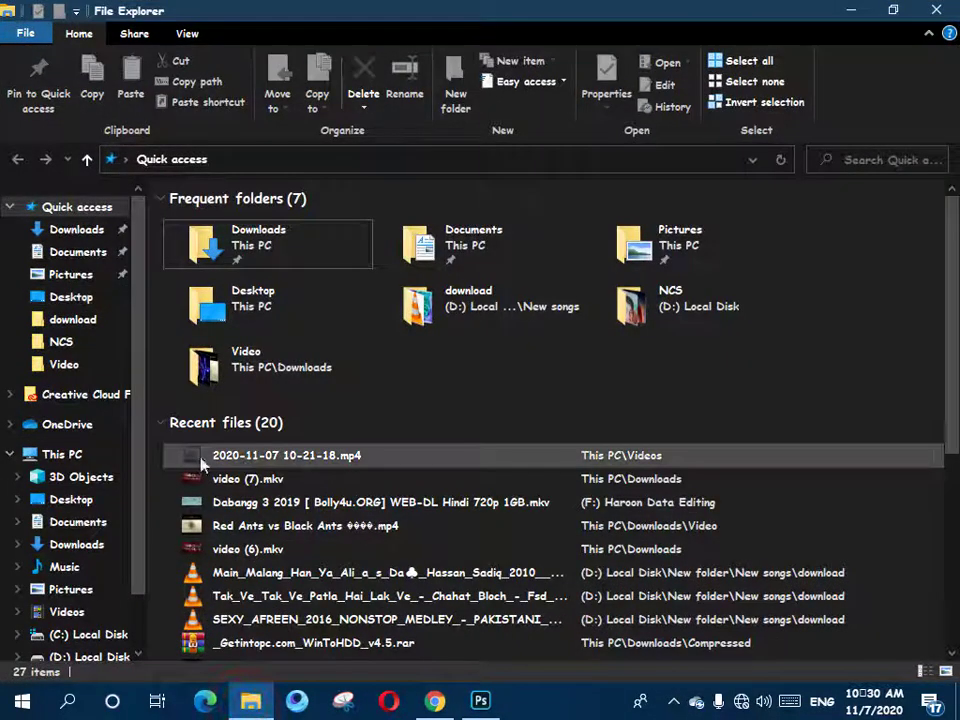
scroll(80, 510, "down", 1)
left_click(86, 509)
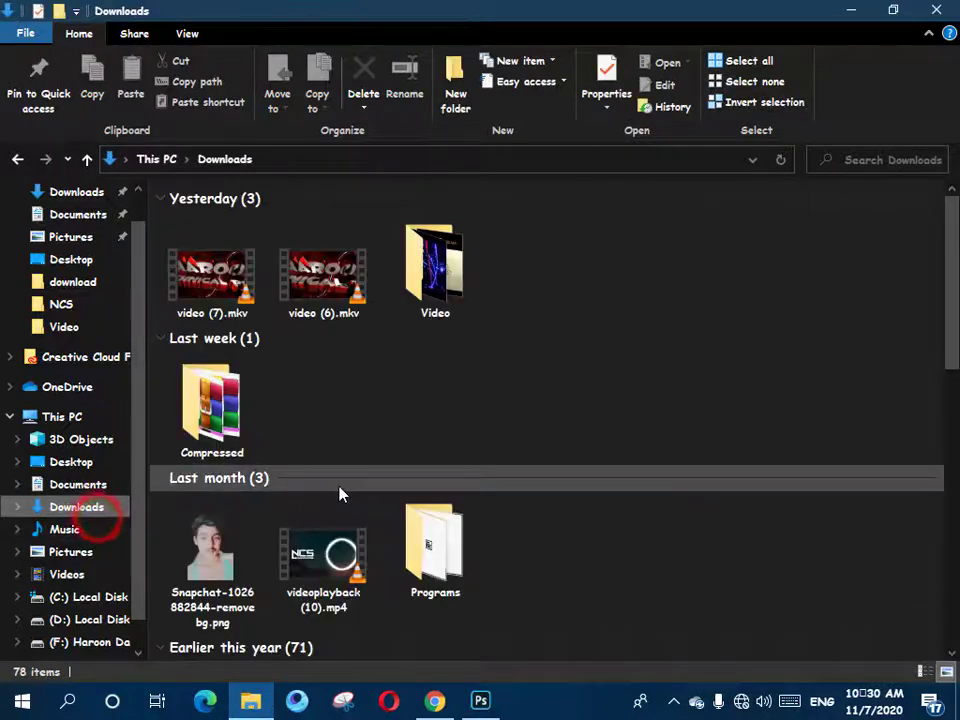
Place the 1292474 picture from Downloads into the Photoshop document as the background image, filling the canvas, and commit the placement
scroll(340, 485, "down", 10)
scroll(338, 440, "down", 6)
scroll(410, 280, "up", 3)
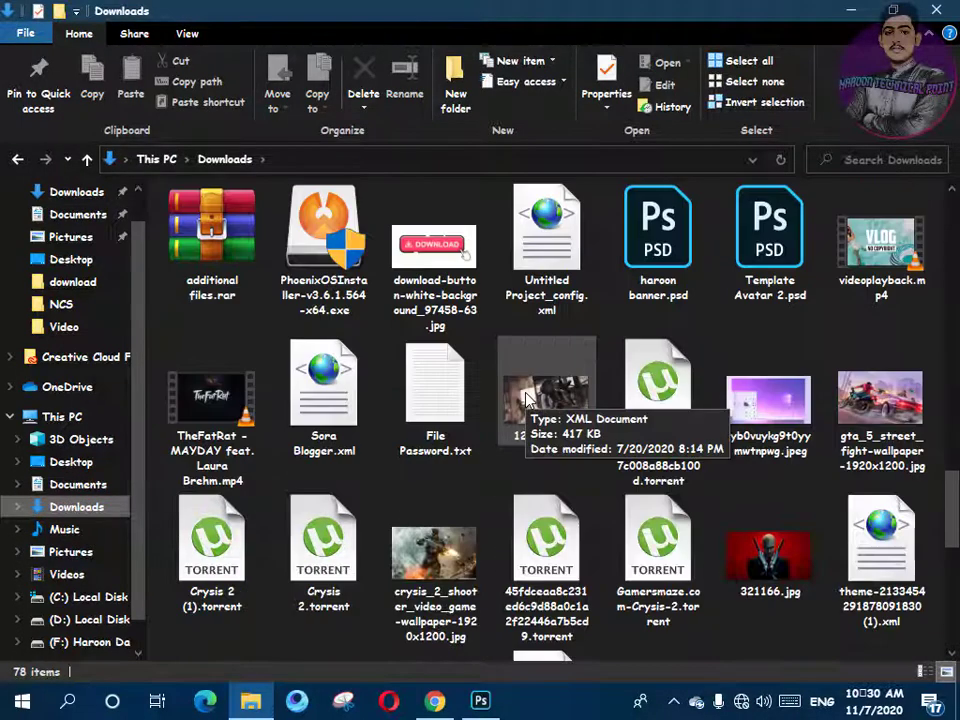
double_click(561, 381)
left_click_drag(483, 680, 325, 380)
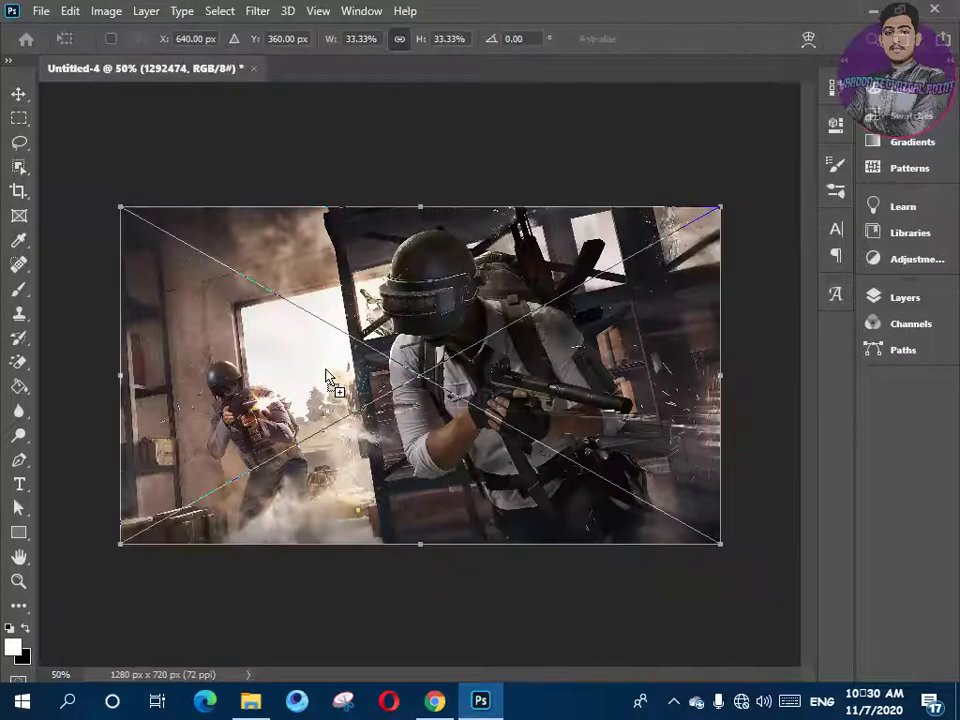
left_click(12, 94)
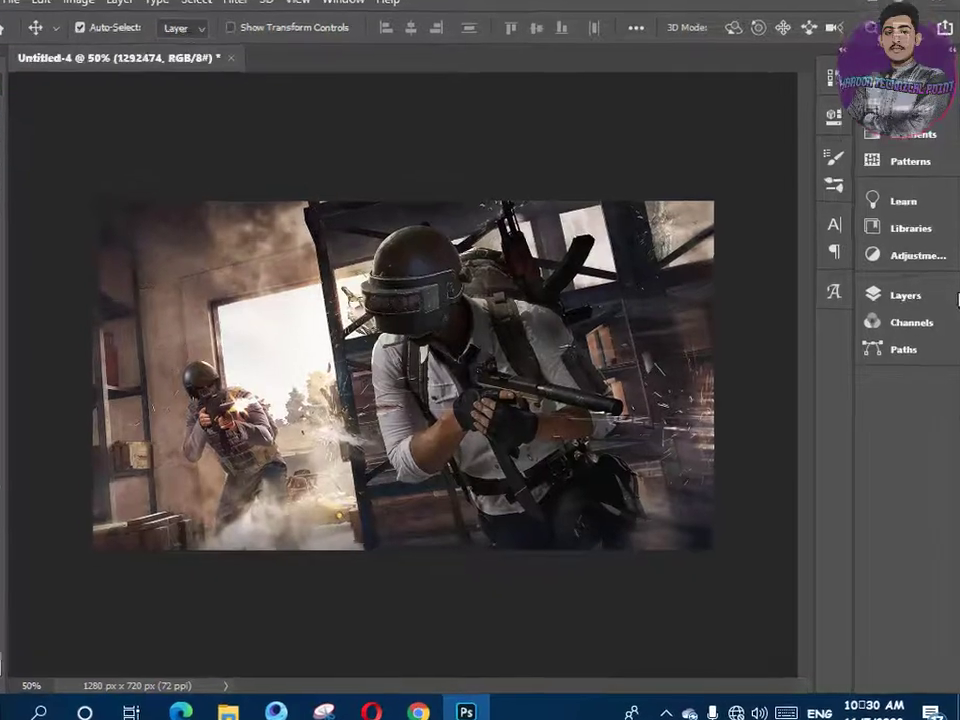
Add a new empty layer above the 1292474 image layer and name it Efffects
left_click(889, 300)
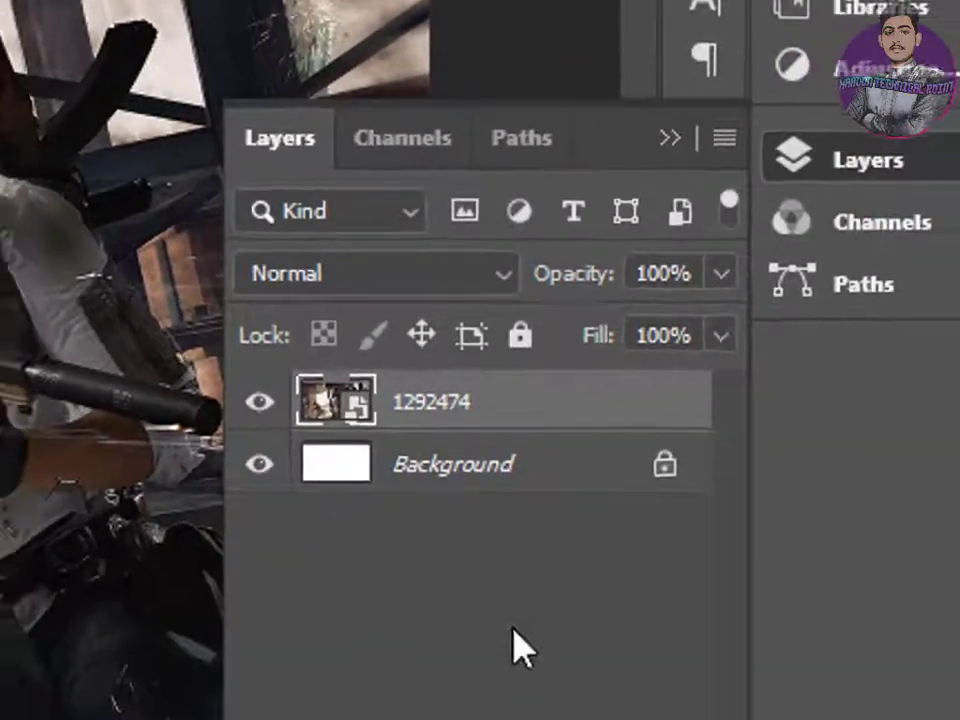
left_click(499, 407)
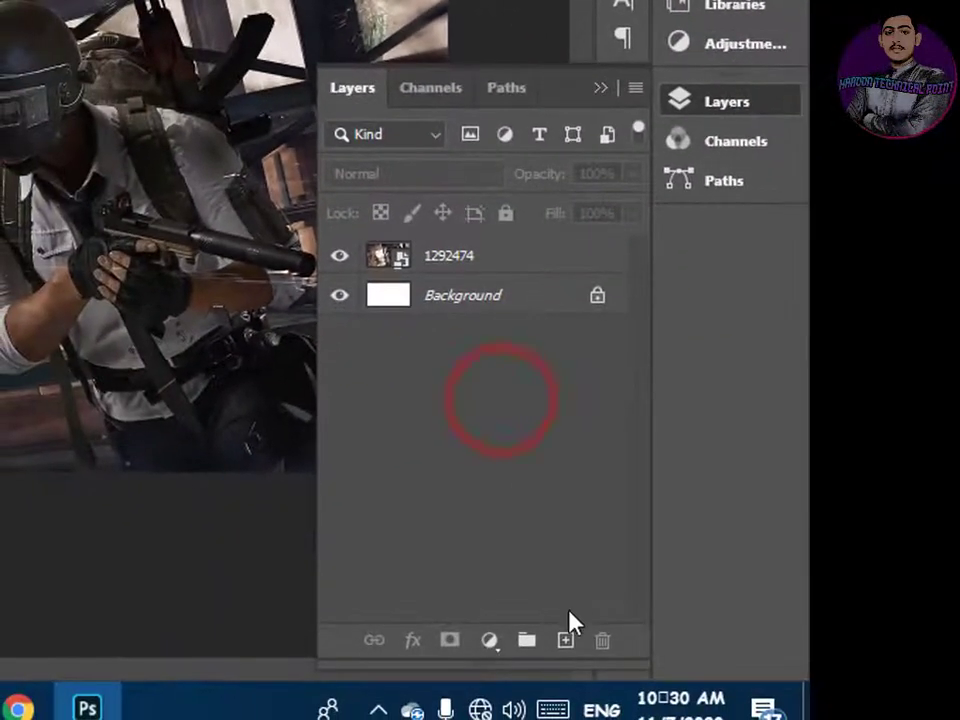
left_click(566, 640)
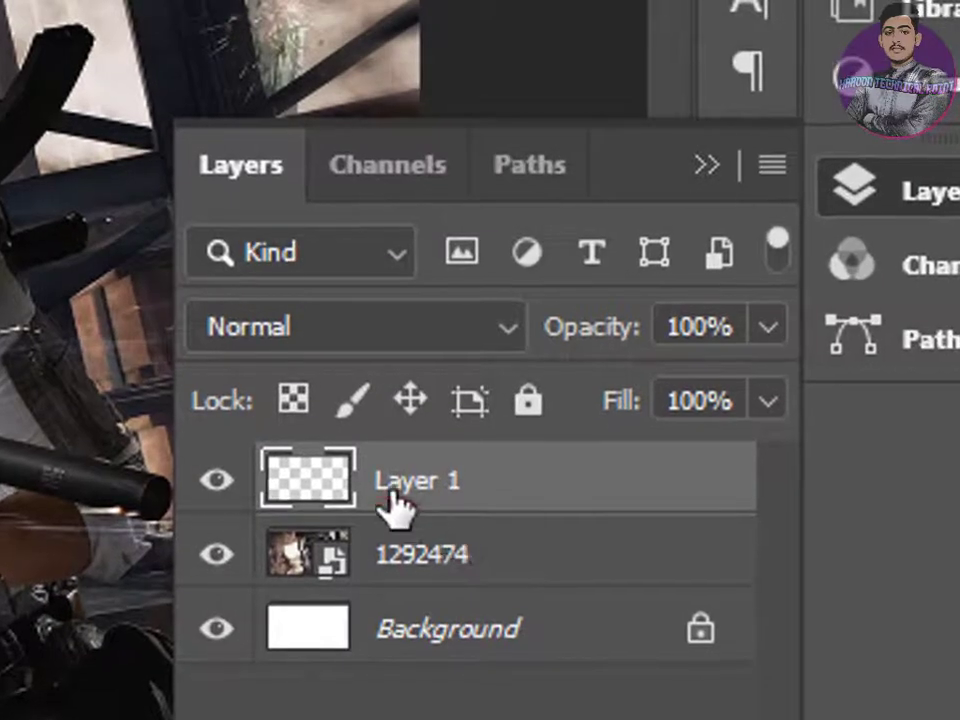
left_click(431, 258)
double_click(398, 490)
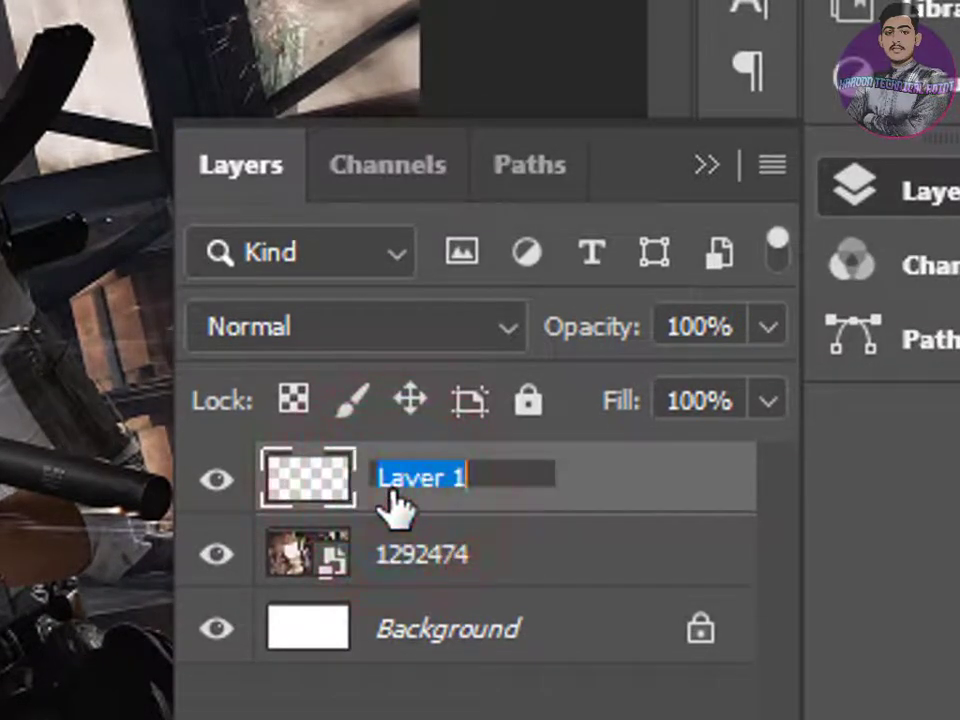
type("Efff")
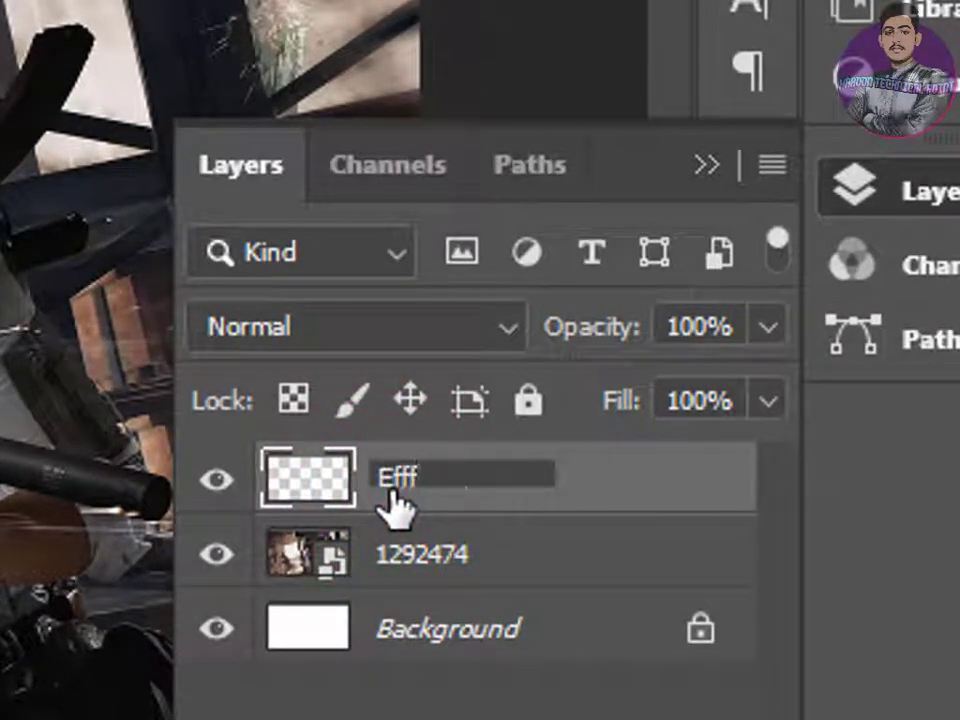
type("ects")
key("Return")
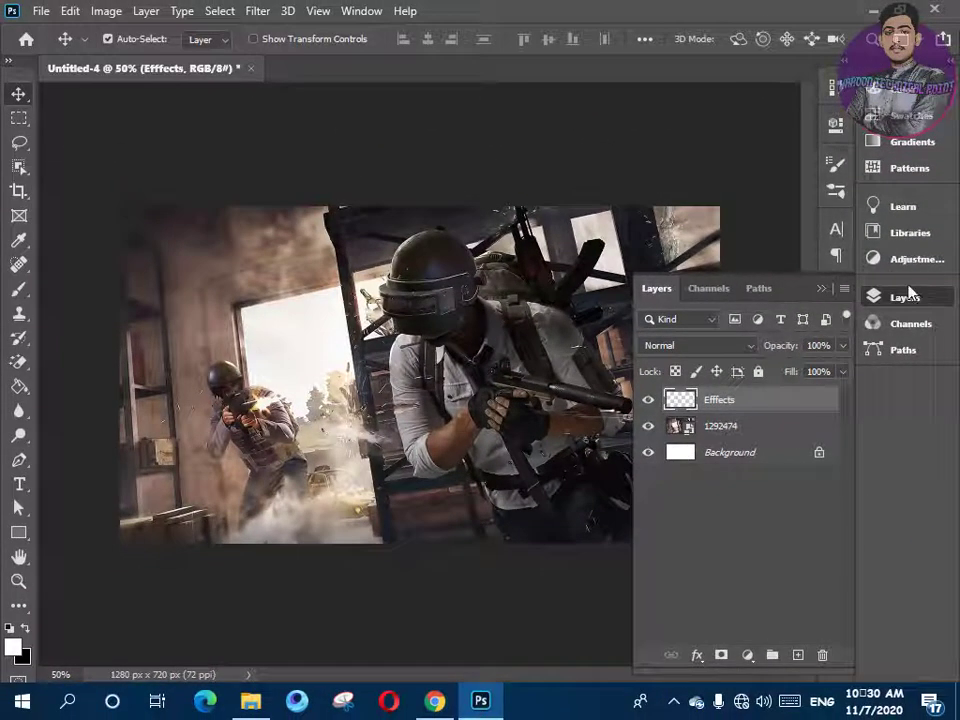
left_click(820, 289)
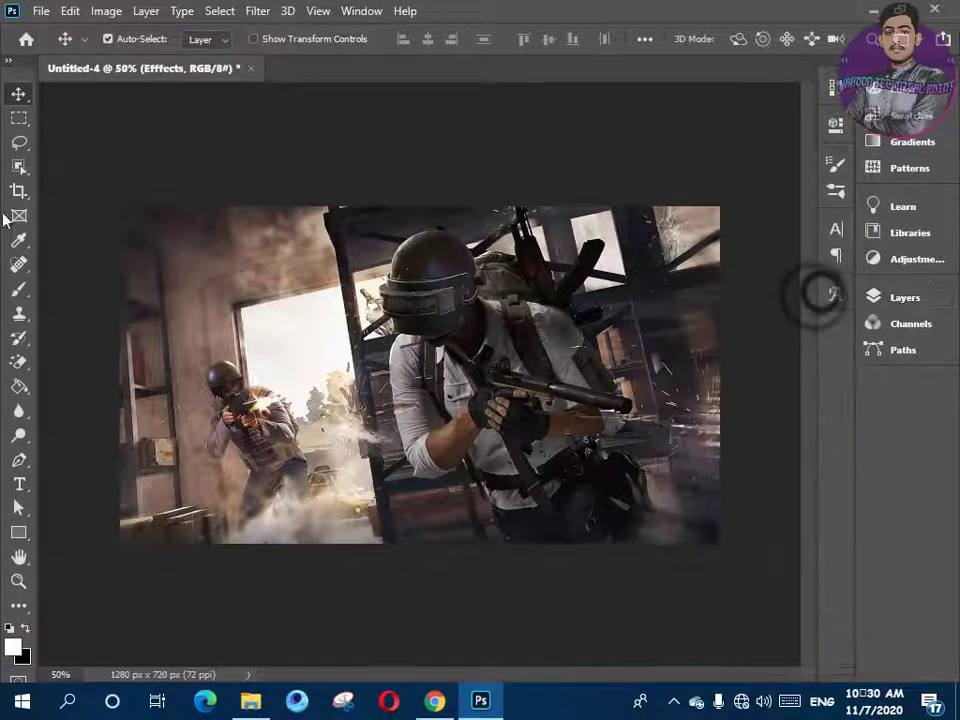
With a soft 275 px brush at 0% hardness, paint white along the image's upper edge and black around its other edges
left_click(16, 290)
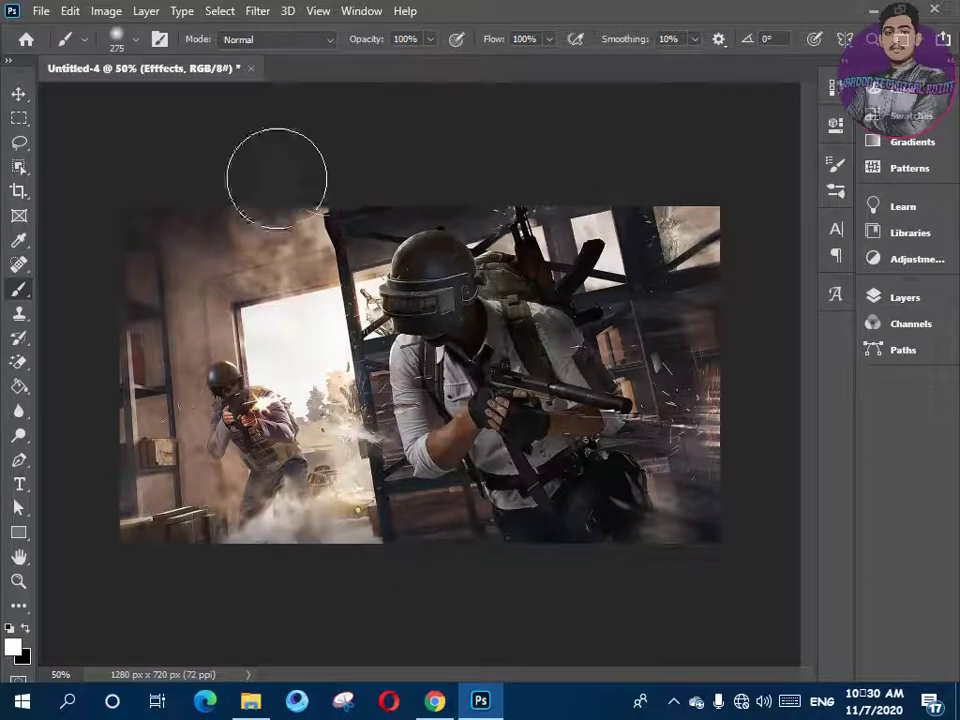
left_click(139, 42)
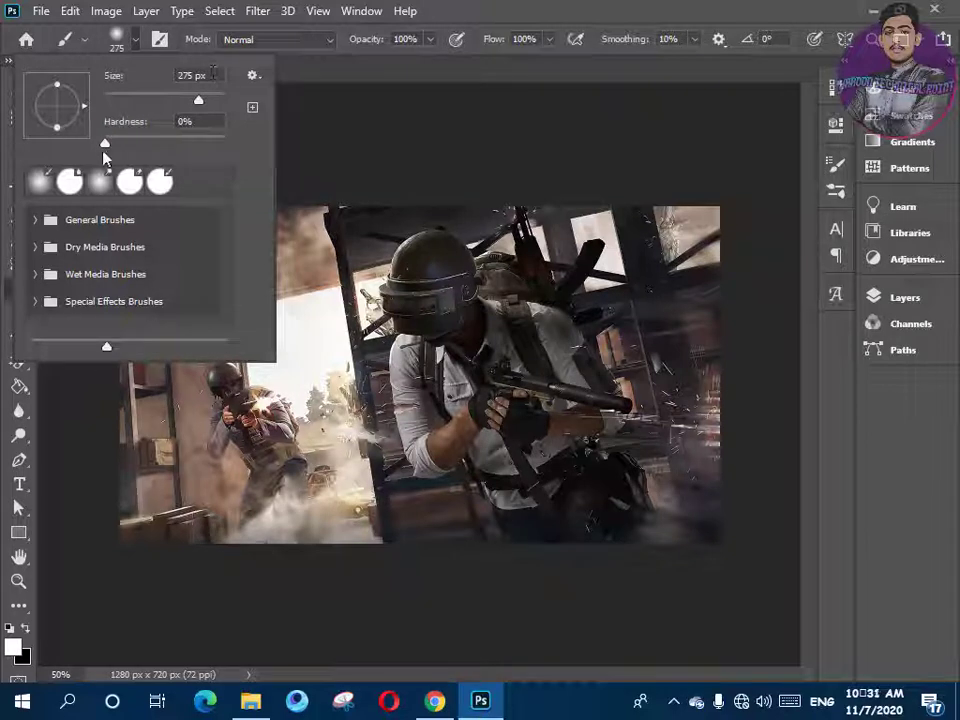
left_click(132, 42)
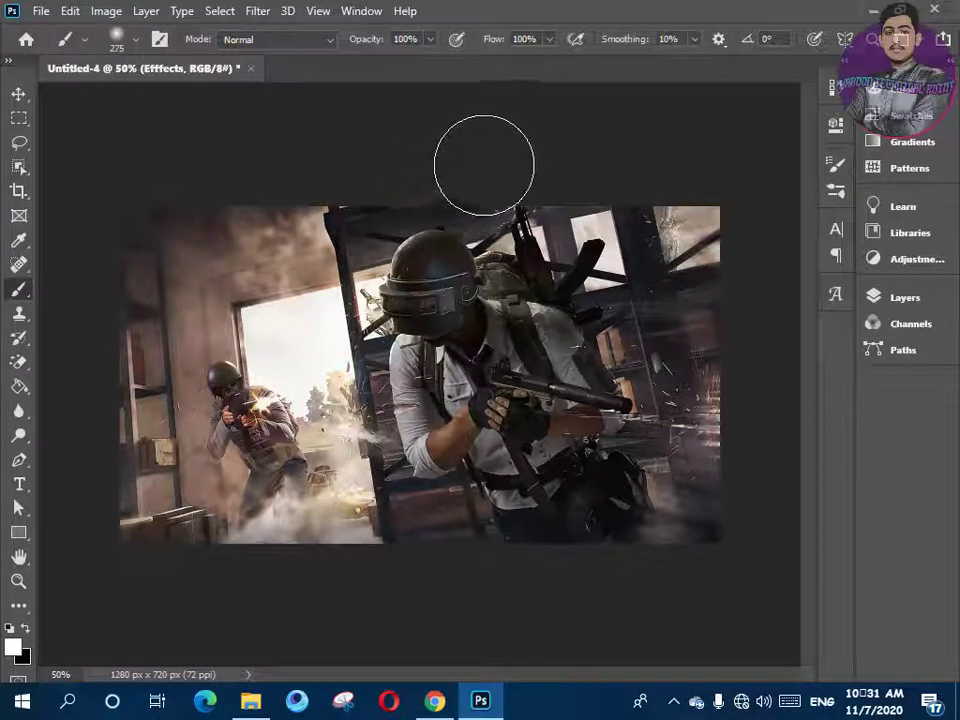
mouse_move(274, 166)
left_mouse_down()
mouse_move(397, 174)
mouse_move(570, 165)
left_mouse_up()
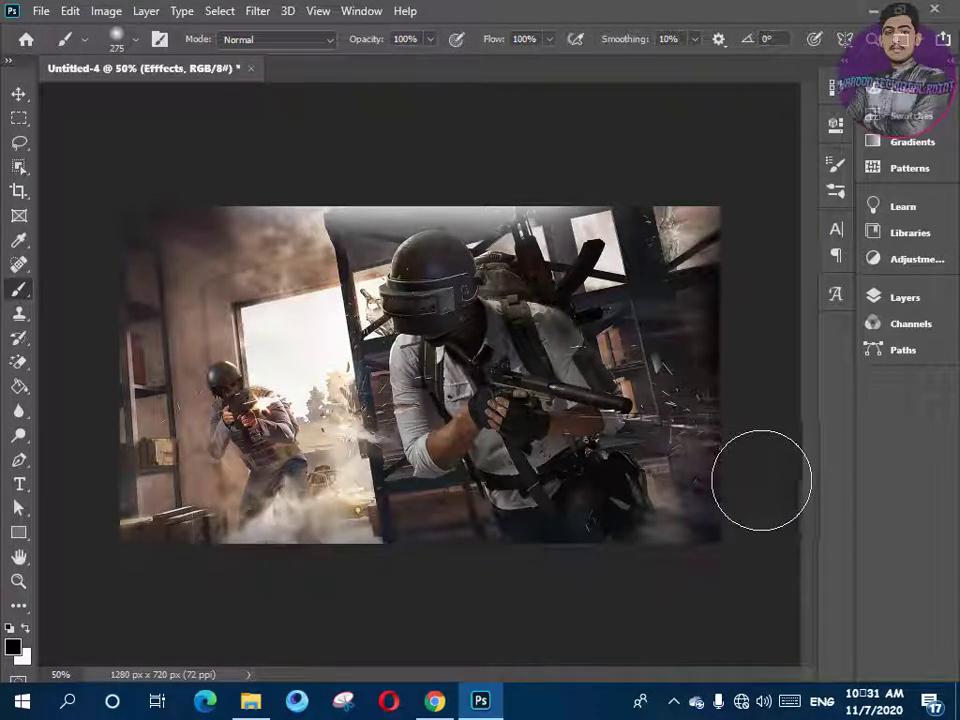
mouse_move(731, 569)
left_mouse_down()
mouse_move(297, 565)
mouse_move(81, 547)
mouse_move(83, 203)
left_mouse_up()
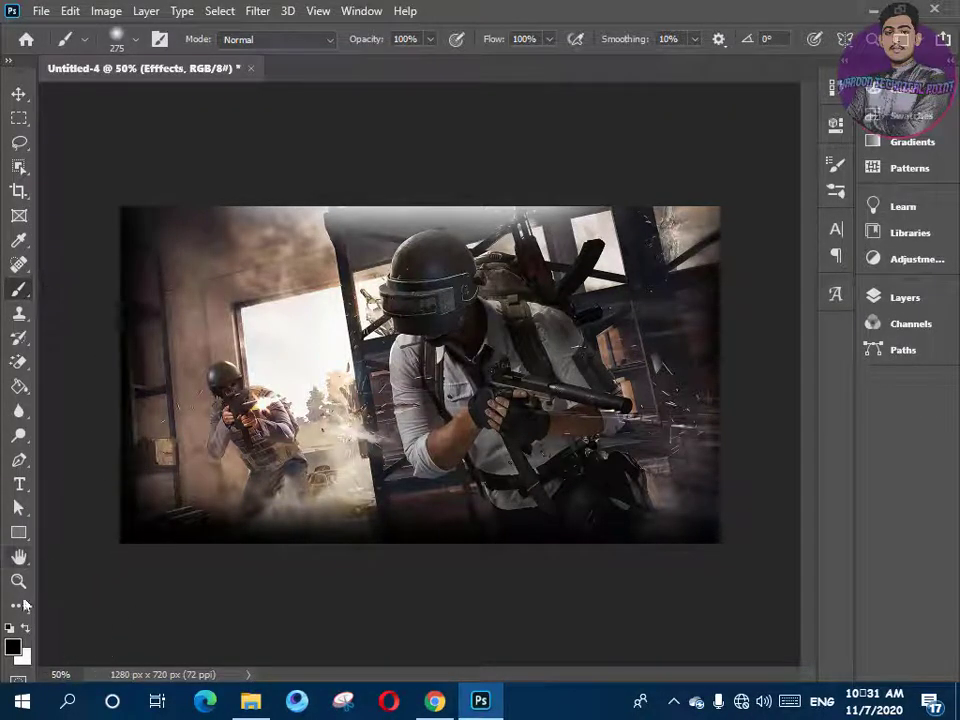
left_click(16, 93)
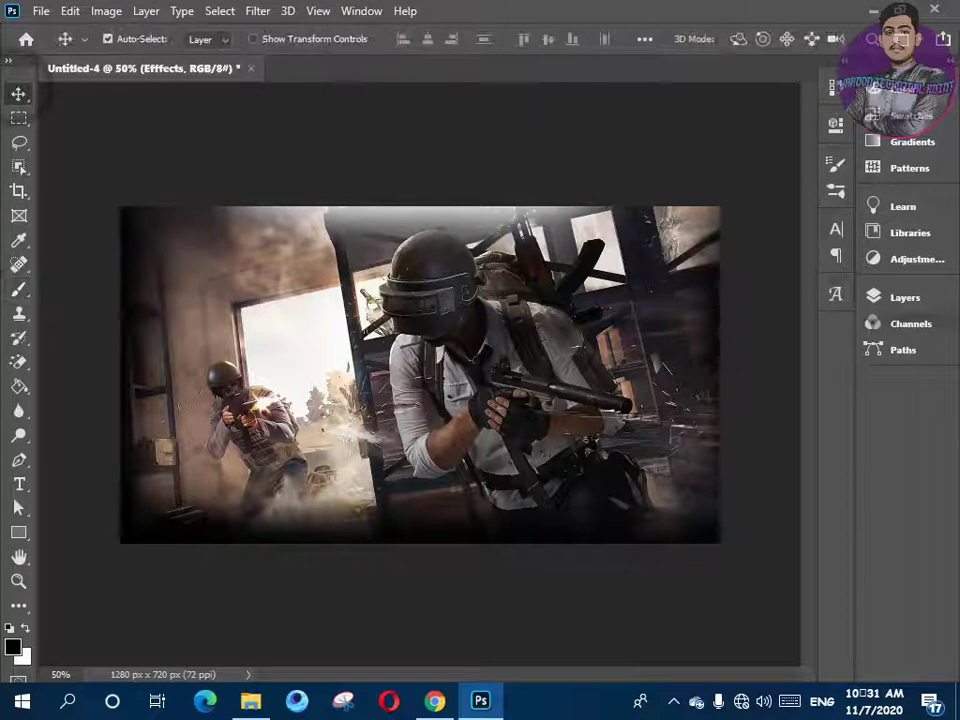
Toggle the visibility of the Efffects layer to compare the image with and without the painted edges
left_click(910, 300)
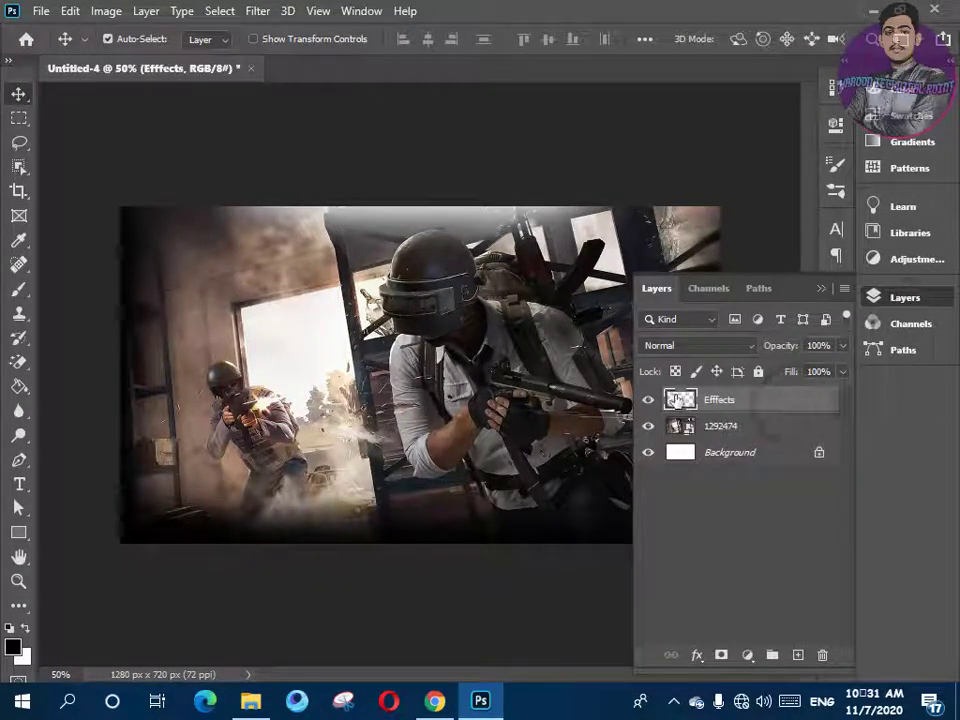
left_click(648, 401)
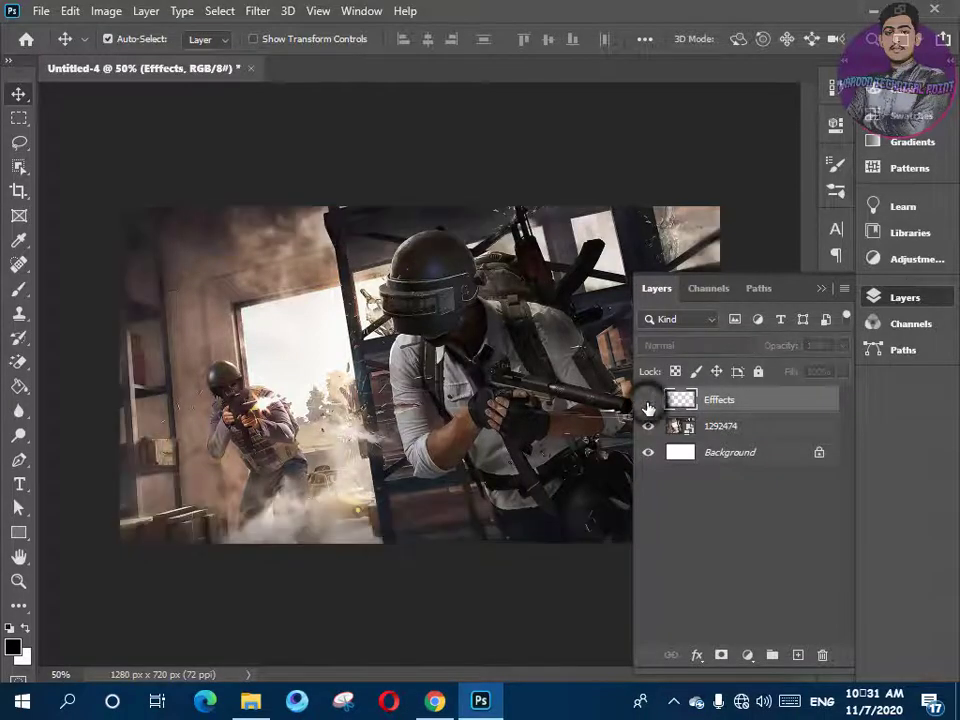
left_click(648, 401)
left_click(648, 401)
left_click(648, 401)
left_click(648, 401)
left_click(648, 401)
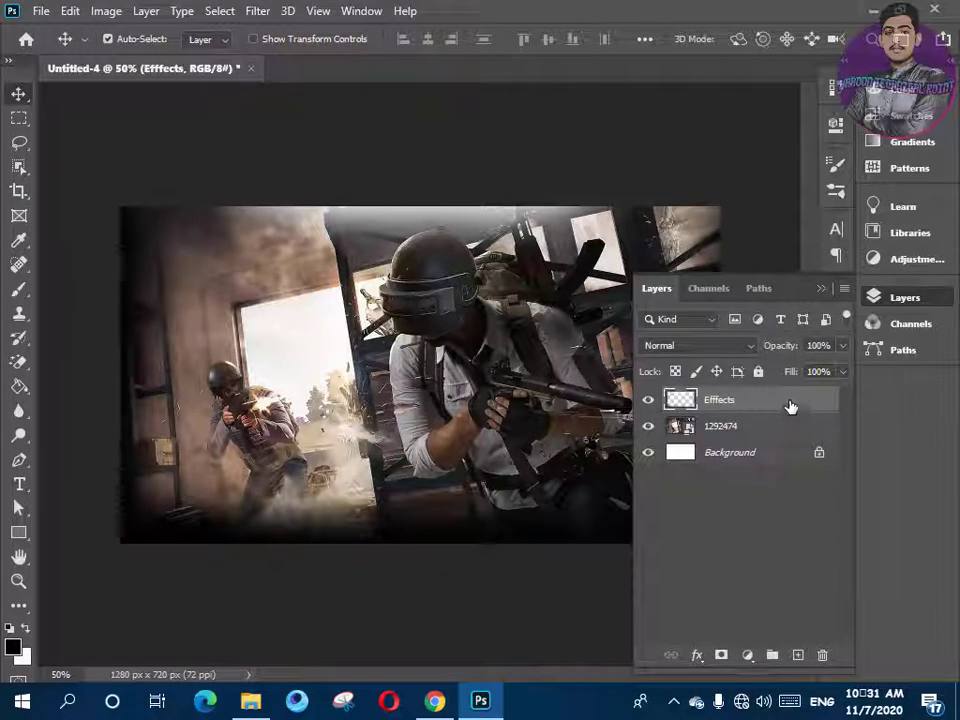
Reduce the opacity of the Efffects layer to 61%
left_click(788, 390)
left_click(816, 346)
mouse_move(789, 350)
left_mouse_down()
mouse_move(755, 354)
mouse_move(786, 345)
mouse_move(780, 352)
left_mouse_up()
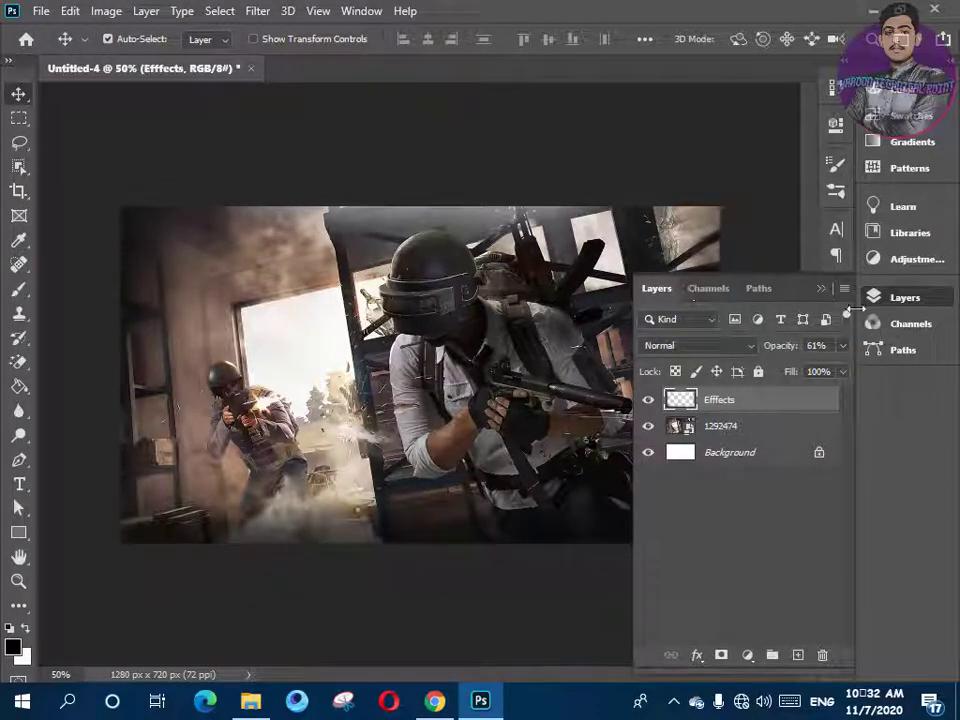
left_click(820, 290)
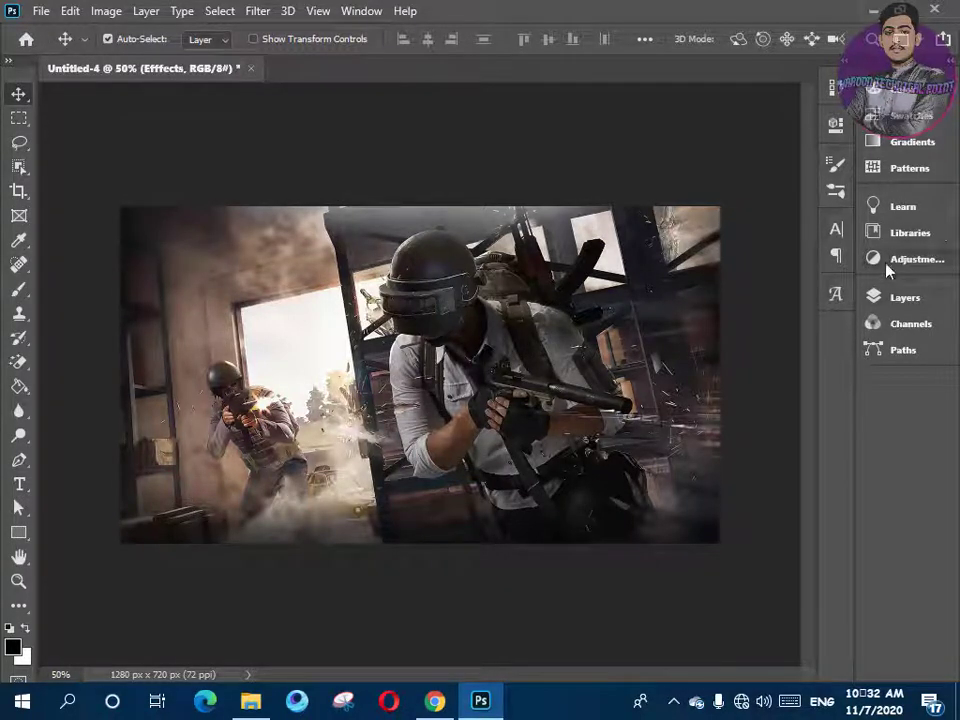
Add a new layer above Efffects and name it Black
left_click(910, 302)
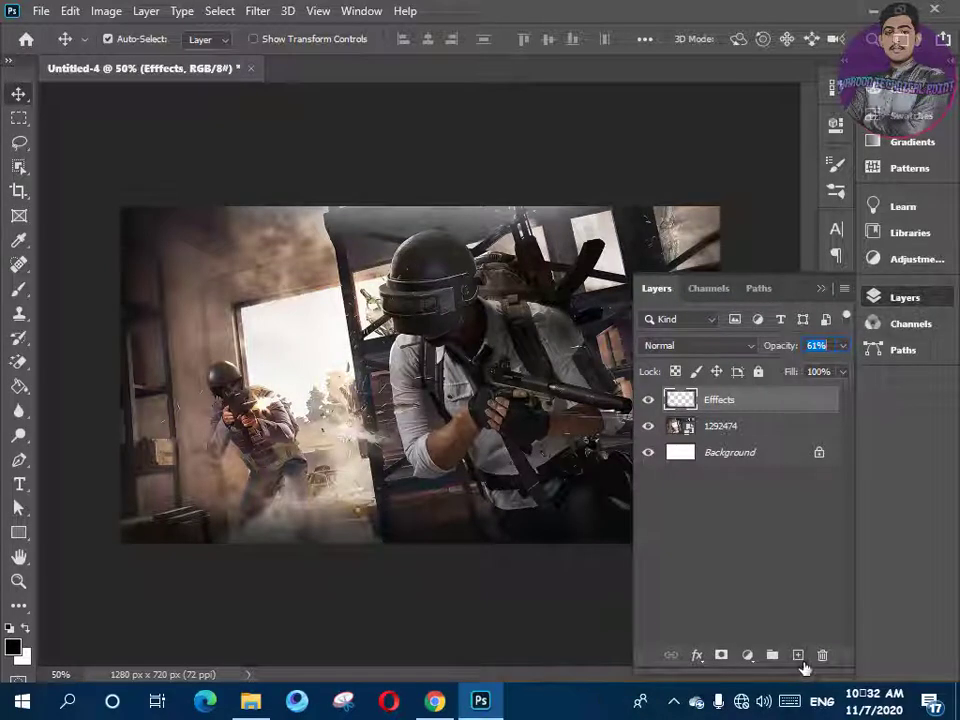
left_click(799, 656)
right_click(725, 402)
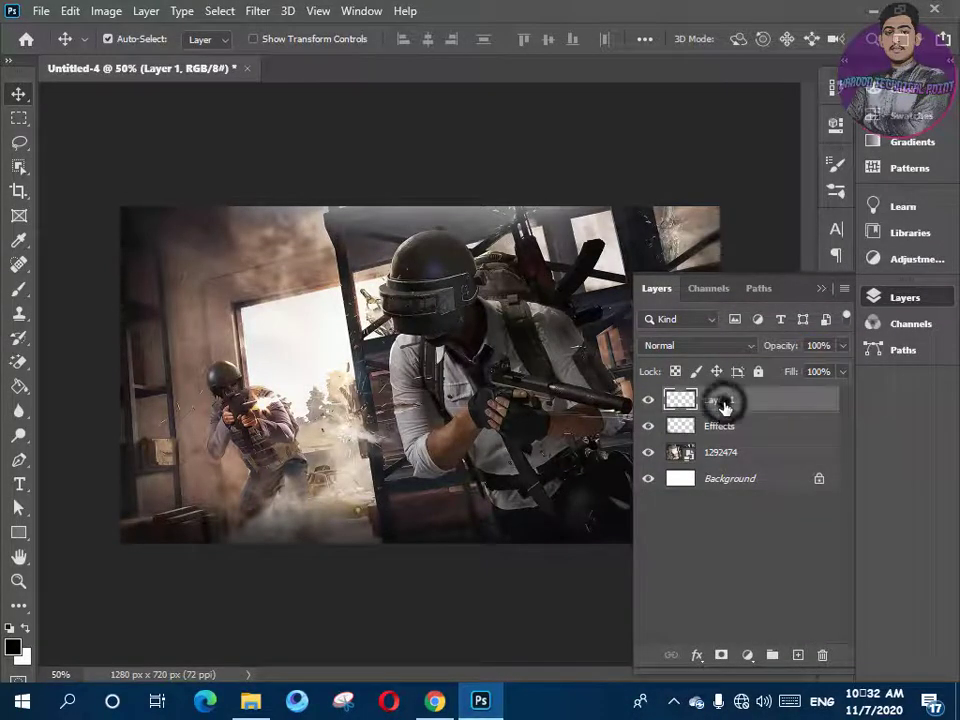
left_click(731, 400)
double_click(715, 398)
type("Dark")
key("Return")
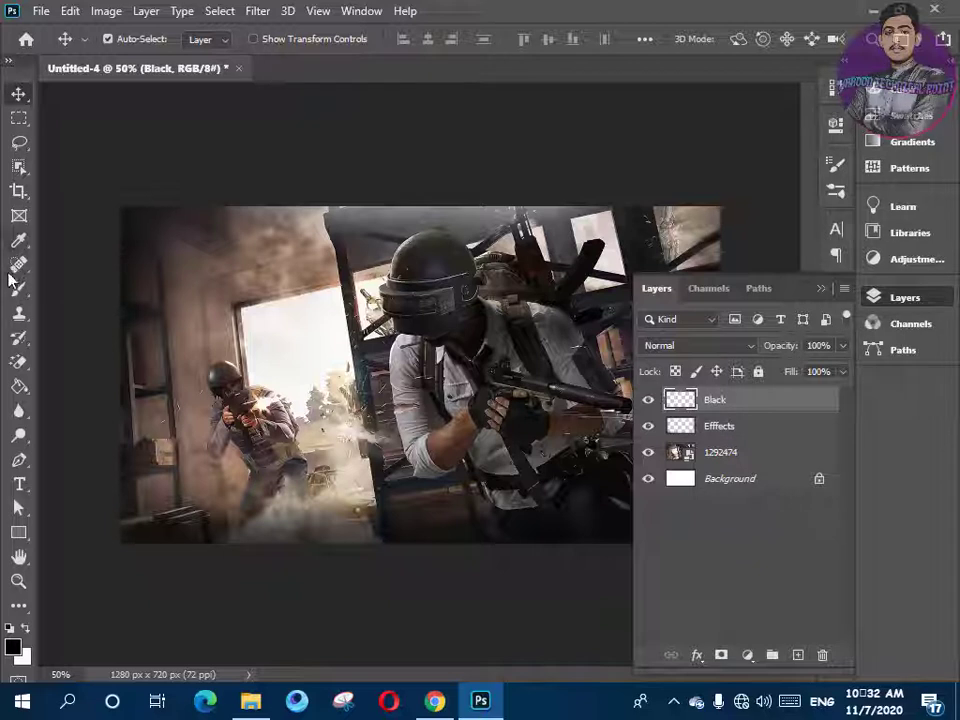
Fill the Black layer with black using the Paint Bucket and lower its opacity to 23%
left_click(18, 385)
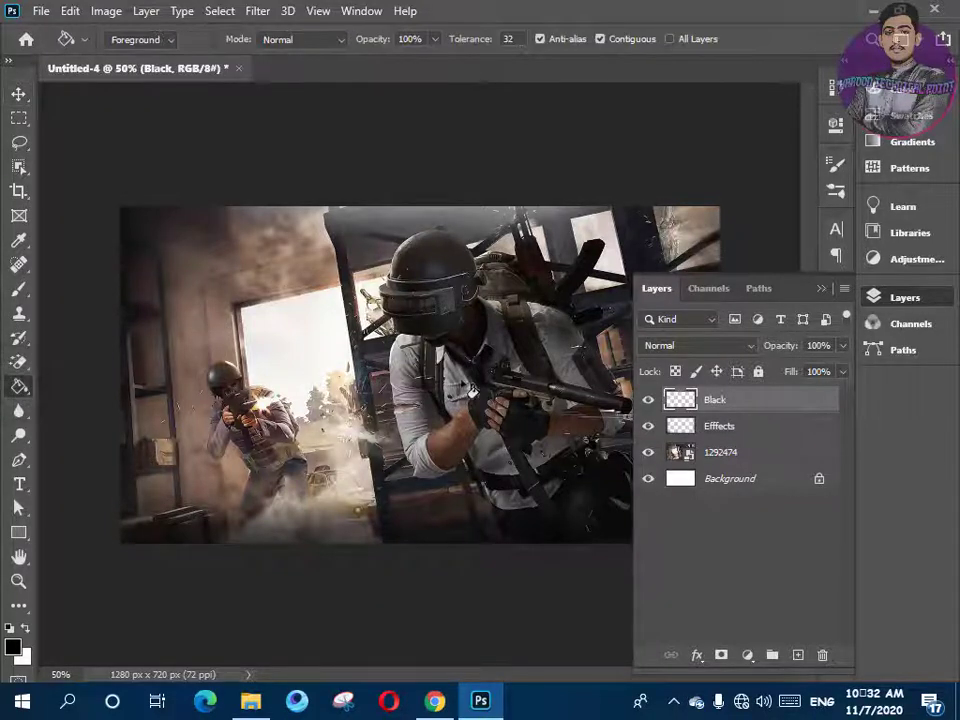
left_click(465, 386)
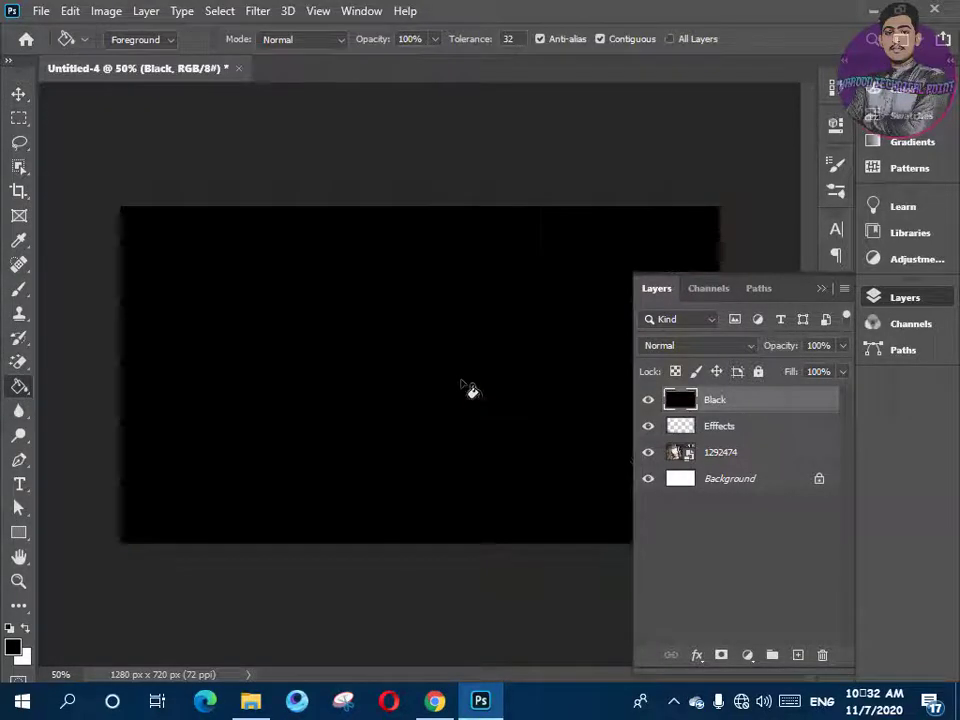
left_click(15, 92)
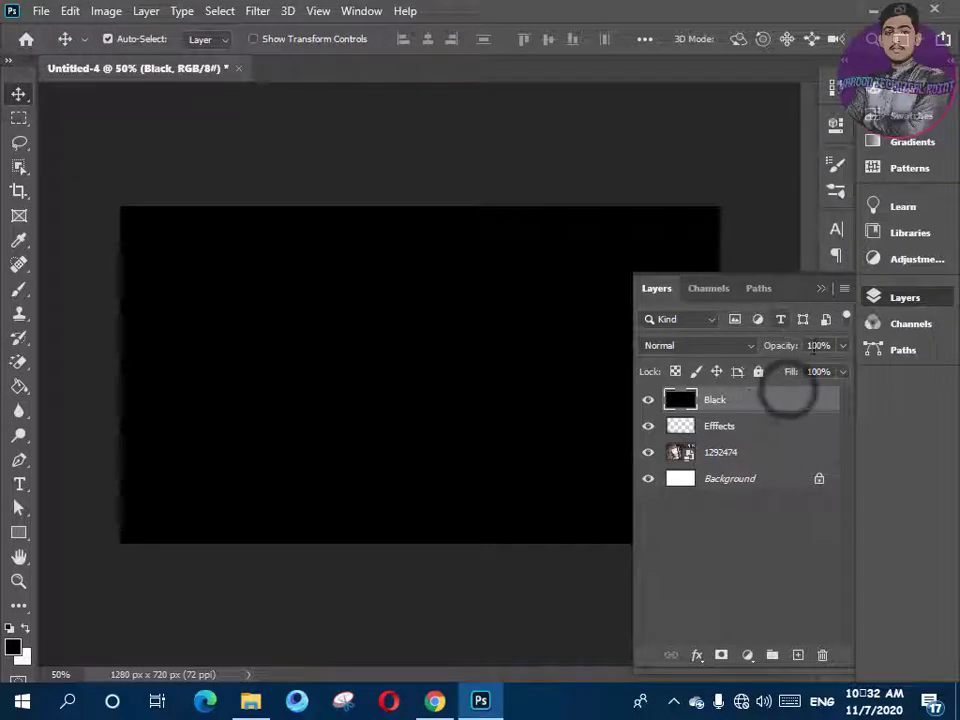
mouse_move(797, 352)
left_mouse_down()
mouse_move(774, 353)
mouse_move(782, 339)
mouse_move(778, 351)
left_mouse_up()
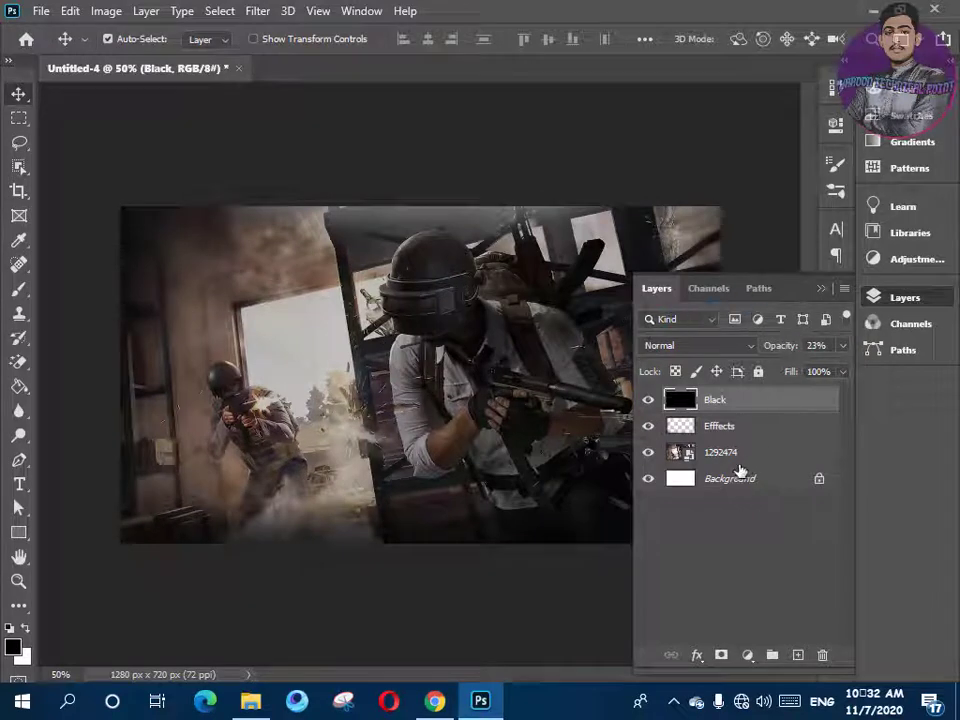
Raise the opacity of the Efffects layer to 76%
left_click(728, 570)
left_click(821, 289)
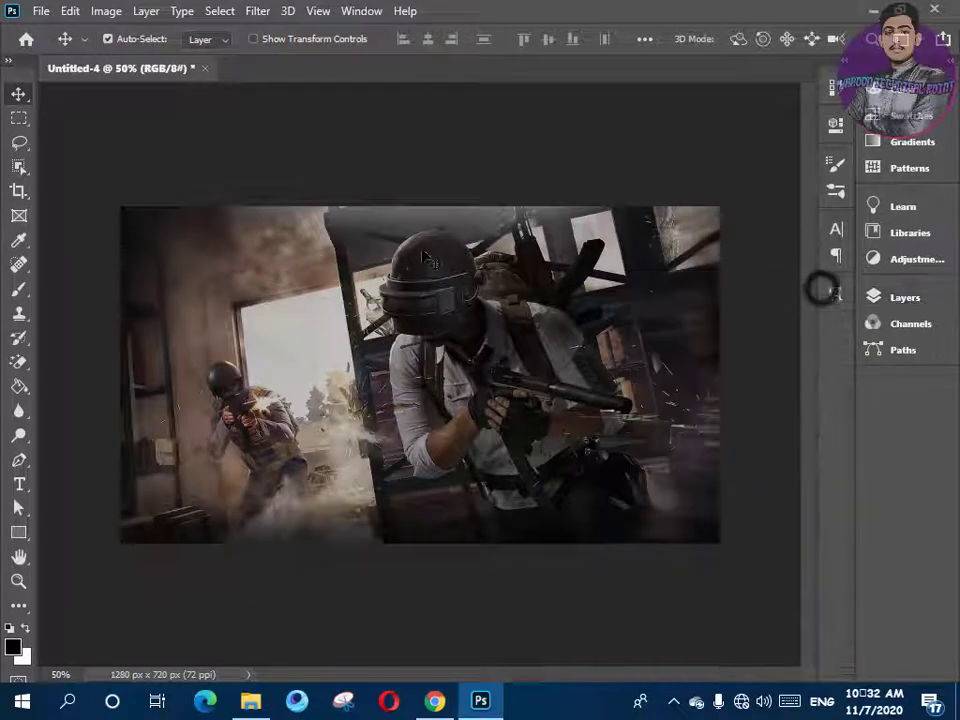
left_click(924, 300)
left_click(738, 437)
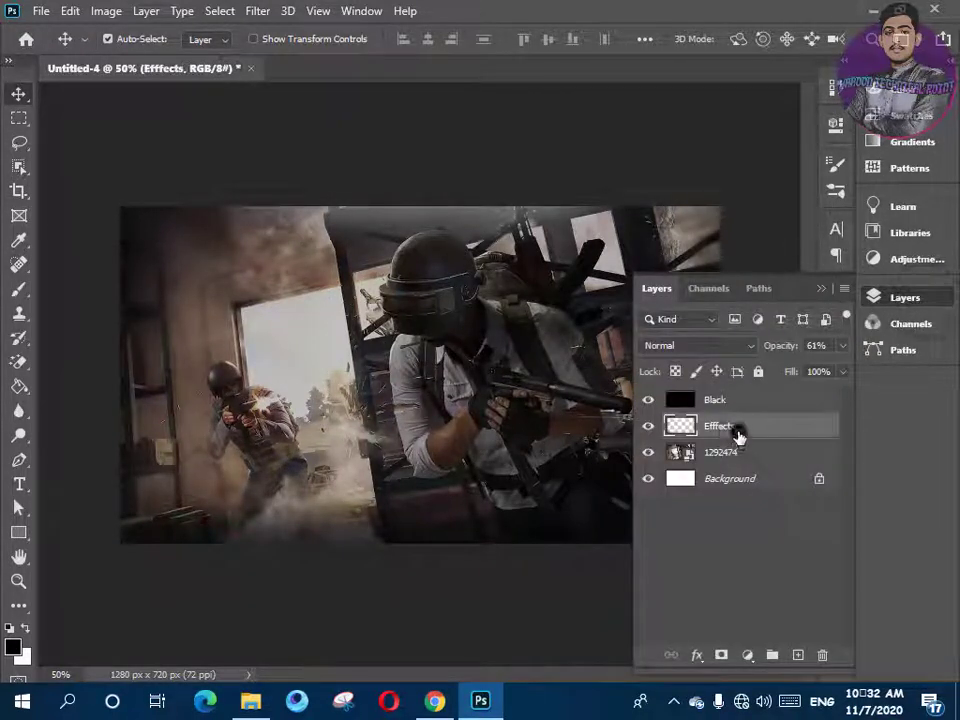
left_click_drag(777, 348, 787, 349)
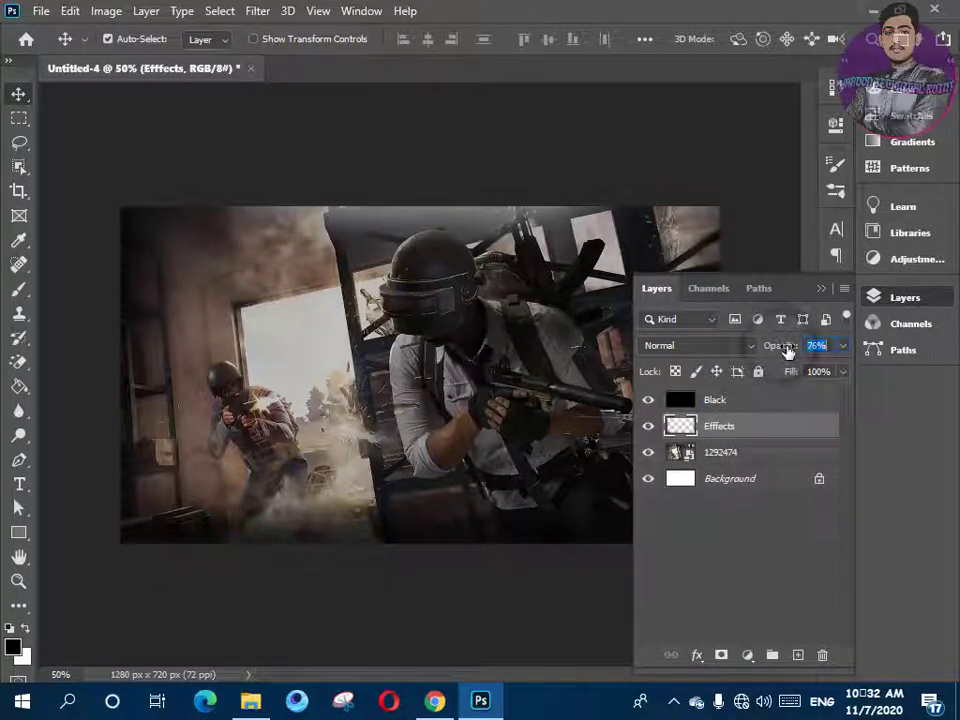
left_click(818, 290)
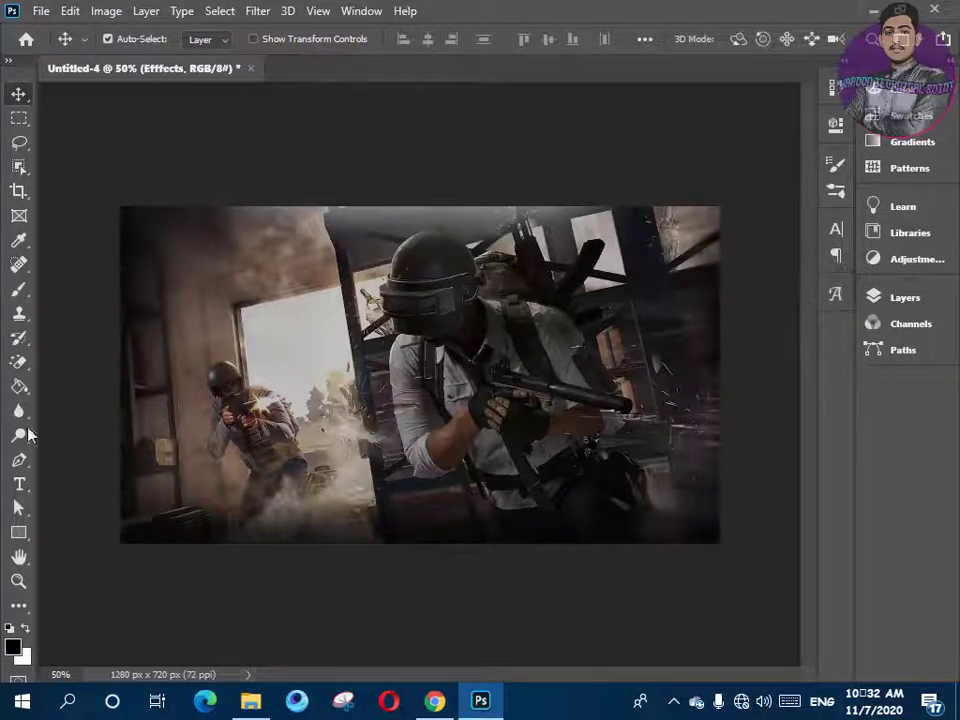
Add the white title text DOWNLOAD near the upper edge of the image in the Jersey Sharp font at 130 pt
left_click(20, 486)
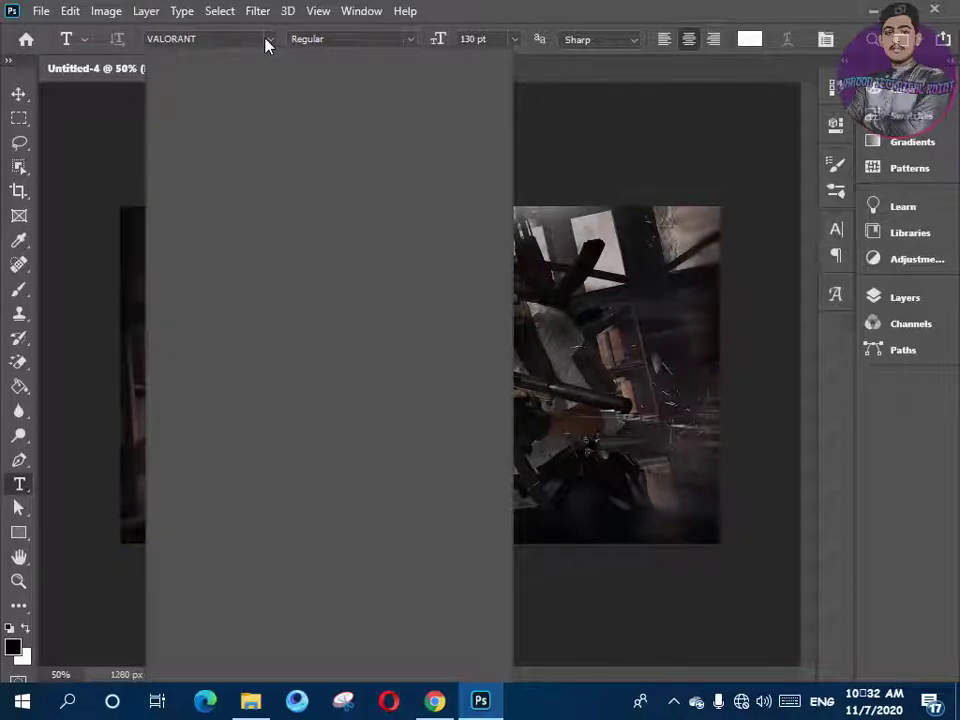
left_click(168, 40)
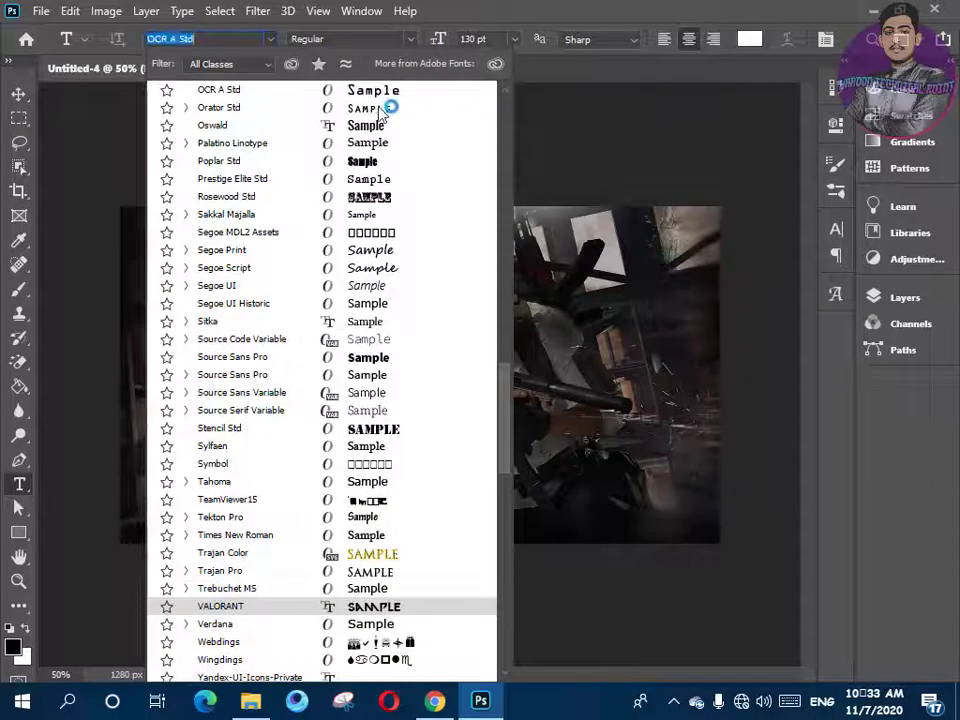
scroll(278, 437, "up", 2)
scroll(278, 437, "up", 5)
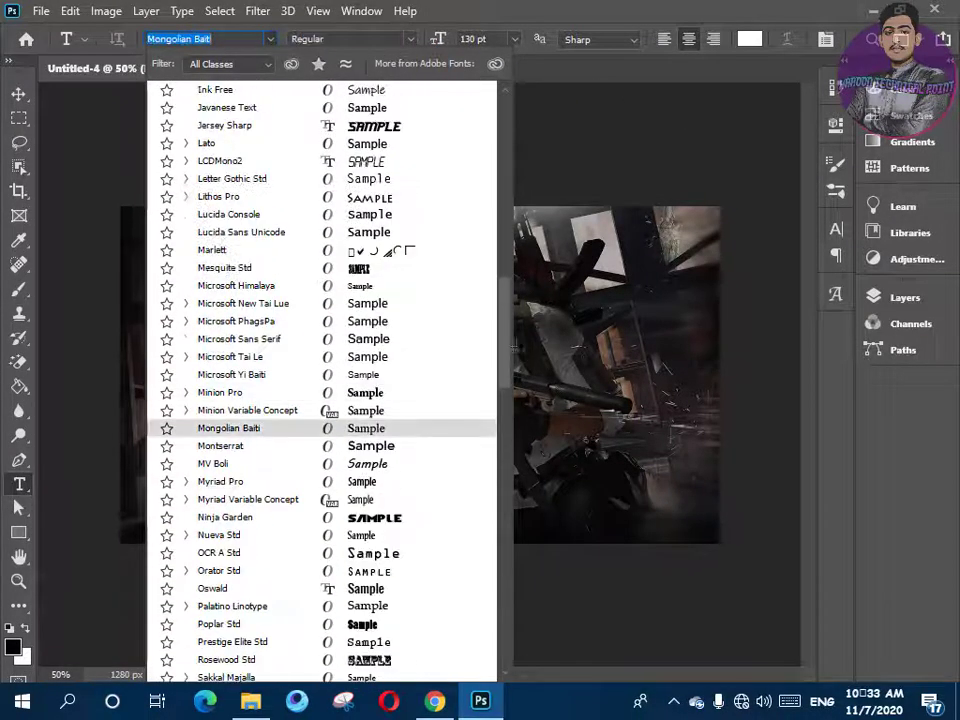
left_click(222, 126)
type("DOWNLOAD")
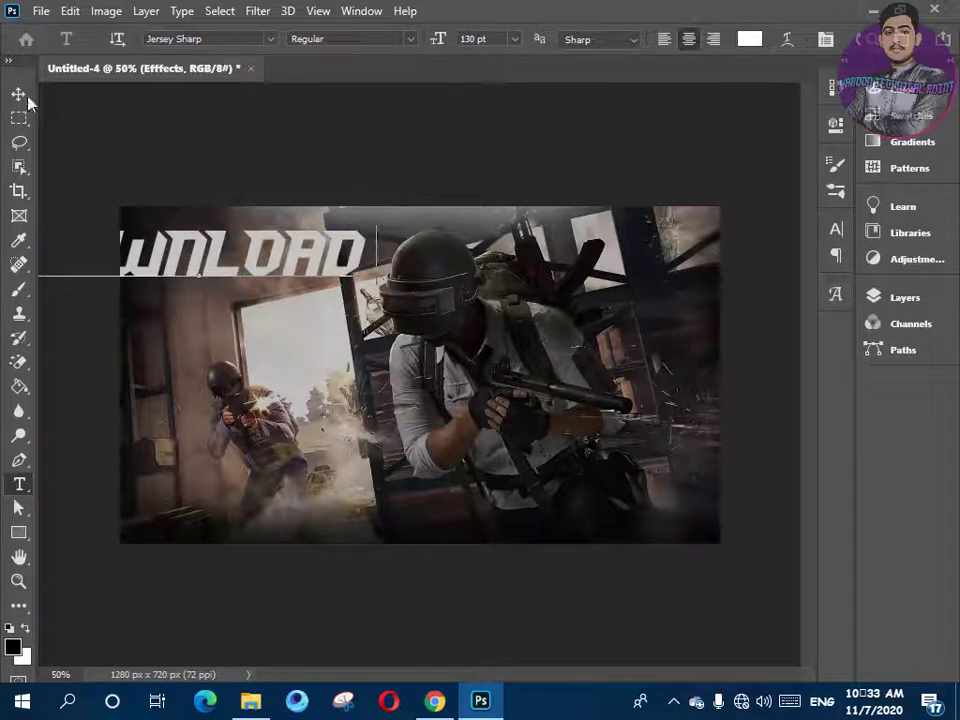
Place the Download text layer above the Black layer and move the title to the middle of the image's upper part
left_click(19, 93)
left_click_drag(250, 252, 246, 242)
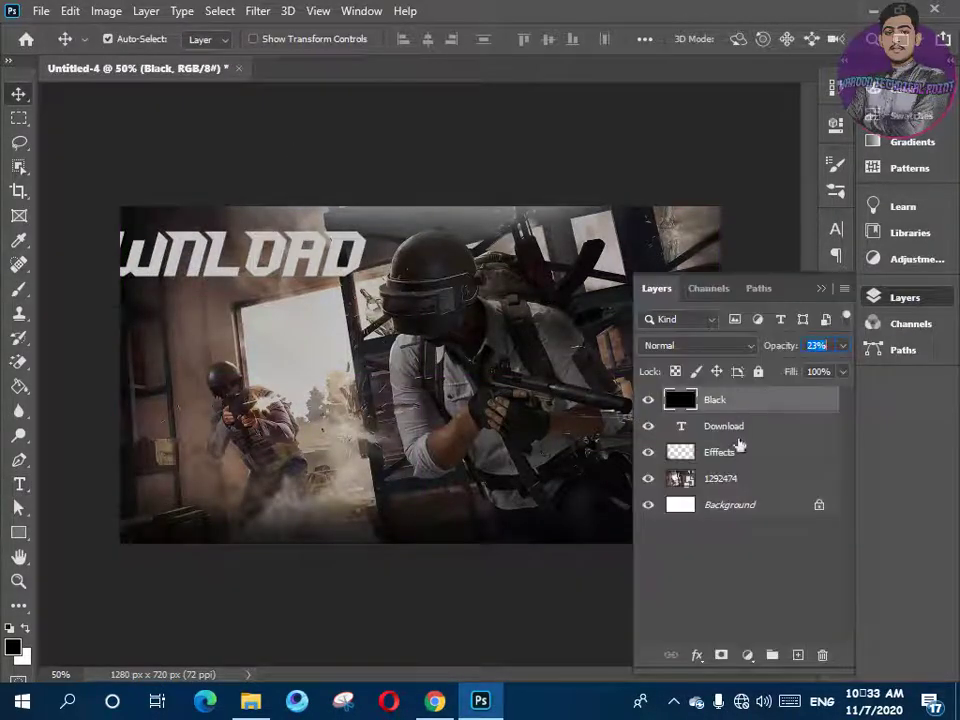
left_click_drag(736, 433, 736, 392)
left_click_drag(262, 259, 506, 273)
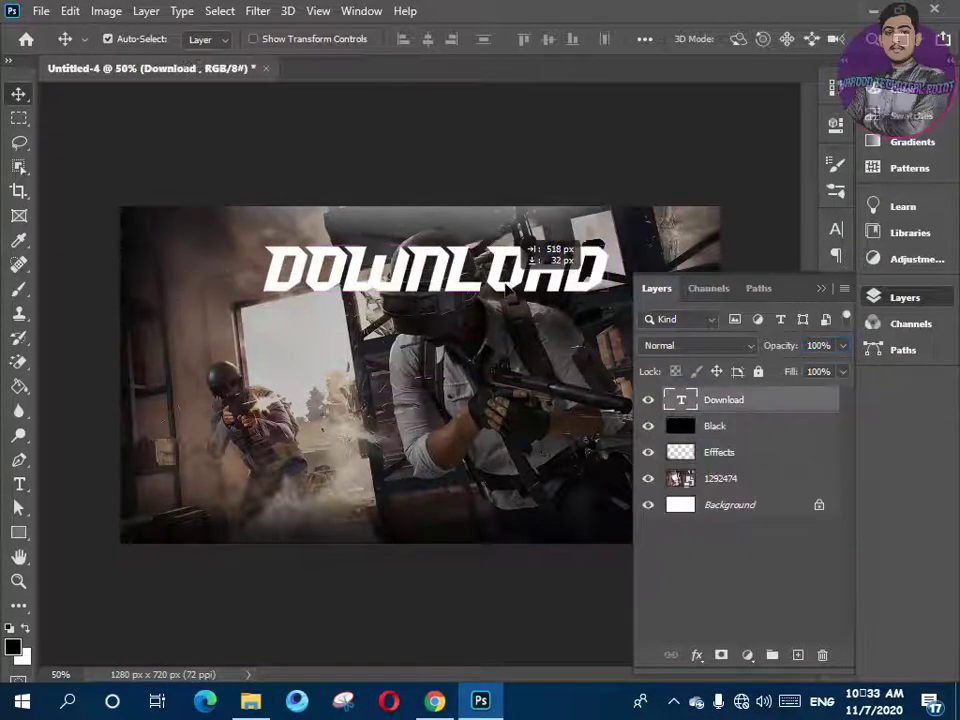
Scale the DOWNLOAD title up to about 172 pt and center it across the upper part of the image
key("ctrl+t")
left_click_drag(618, 300, 702, 315)
left_click_drag(264, 239, 212, 228)
left_click_drag(478, 256, 461, 259)
left_click_drag(685, 234, 667, 239)
left_click_drag(478, 262, 489, 259)
left_click(19, 98)
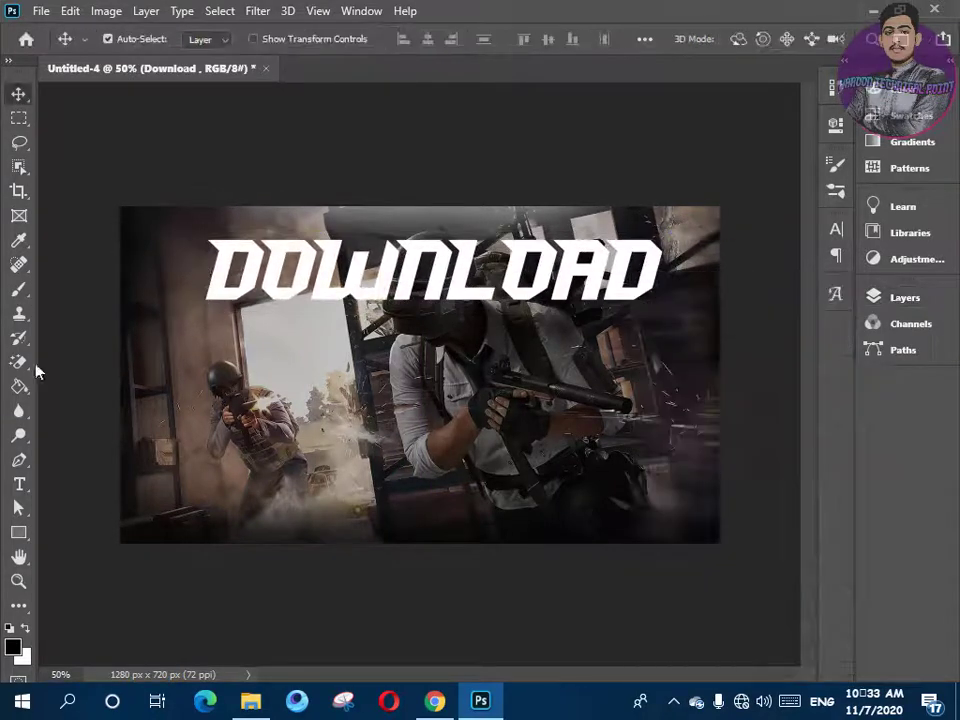
Preview other fonts on the DOWNLOAD title and change it to Bebas Neue
left_click(18, 484)
left_click(270, 39)
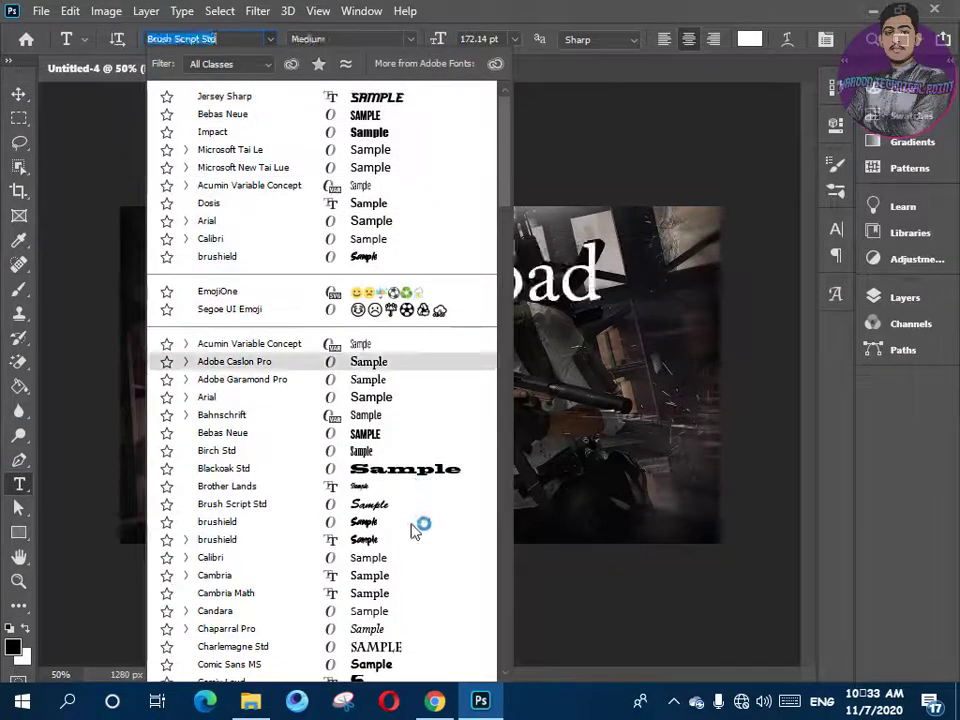
scroll(422, 527, "down", 3)
scroll(443, 335, "down", 3)
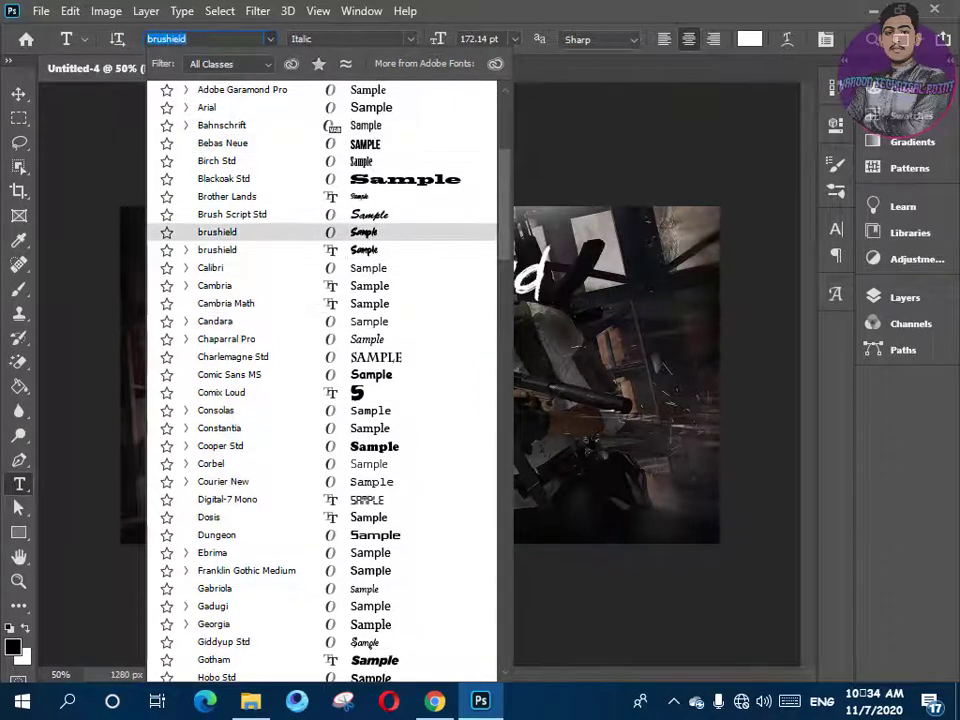
left_click(195, 37)
type("ba")
left_click(270, 39)
scroll(369, 335, "down", 3)
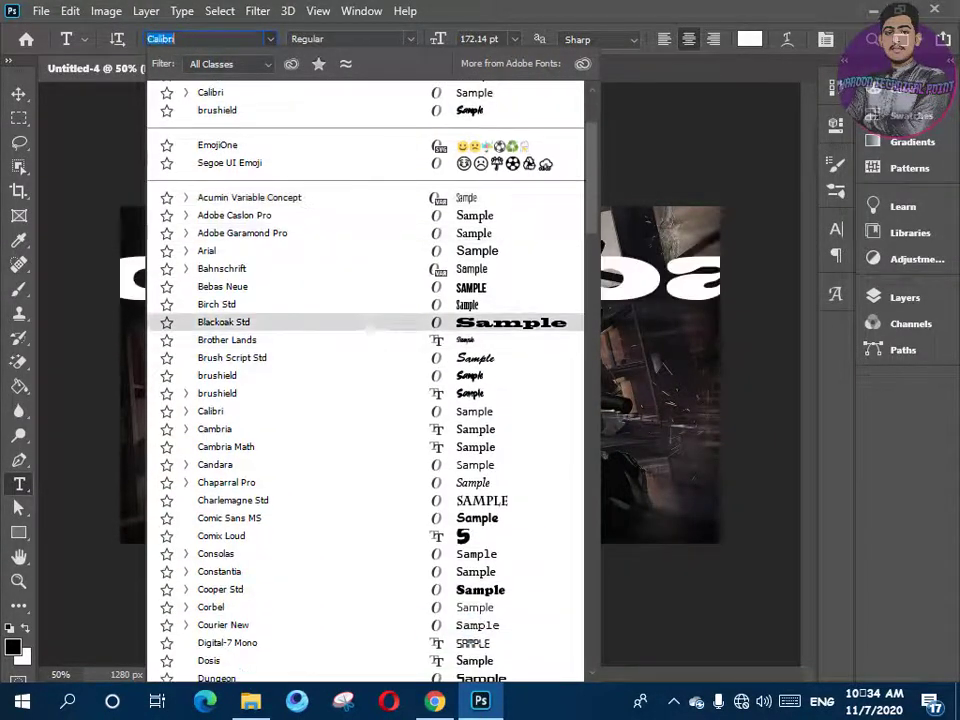
scroll(369, 328, "up", 3)
left_click(500, 112)
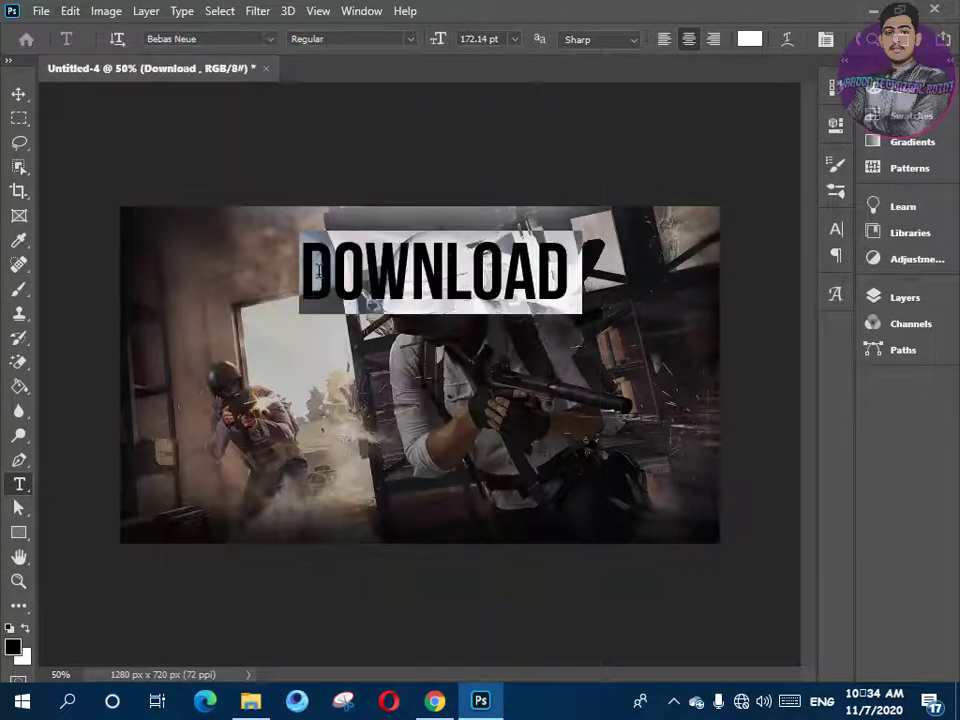
Enlarge the DOWNLOAD title with Free Transform, extending it up to near the image's upper edge
key("ctrl+t")
left_click_drag(300, 231, 237, 208)
key("Return")
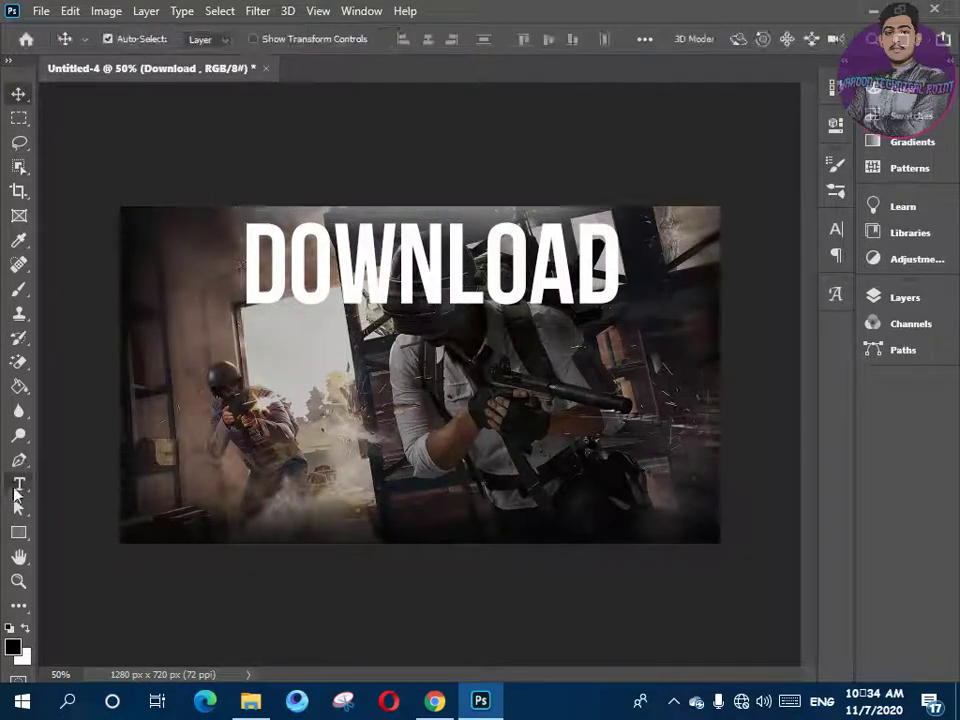
Add a separate text PUBG below the title, over the distant soldier, in Jersey Sharp at 130 pt
left_click(19, 484)
left_click(238, 405)
type("PUBG")
key("ctrl+a")
left_click(237, 39)
type("j")
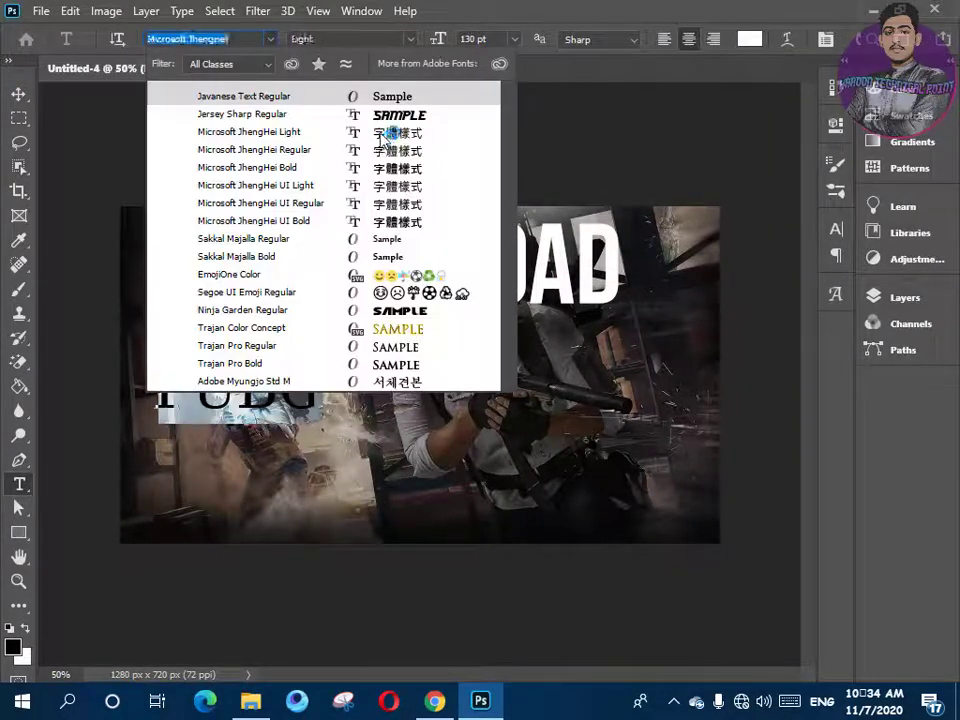
left_click(388, 114)
Turn on All Caps for the PUBG text, trying out Faux Bold and Faux Italic without keeping them
left_click(836, 229)
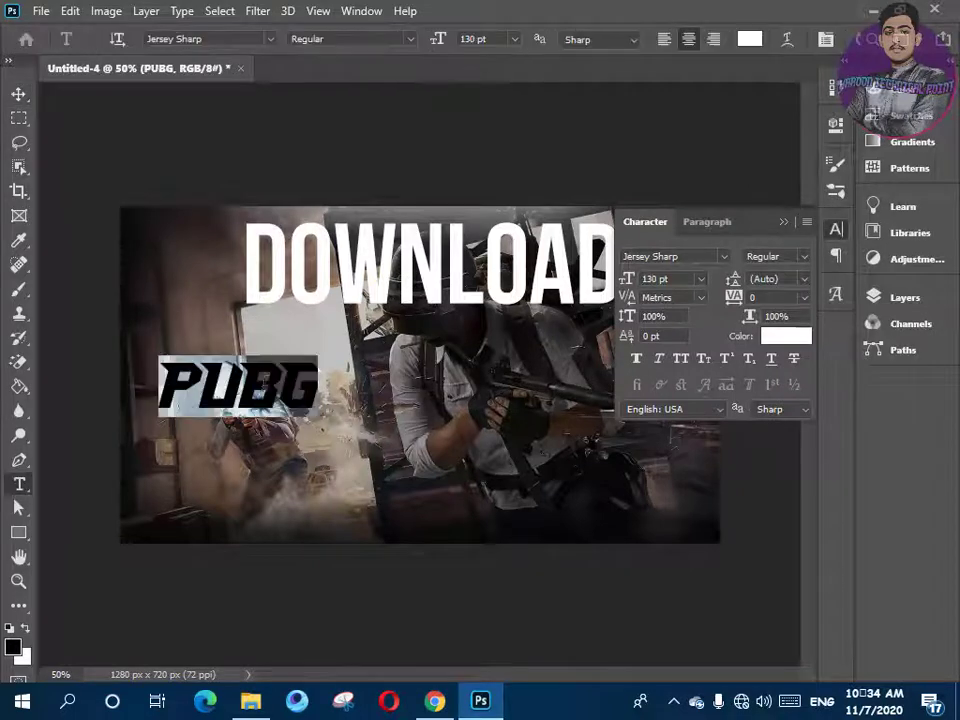
left_click(838, 232)
left_click(790, 44)
left_click(600, 181)
left_click(838, 231)
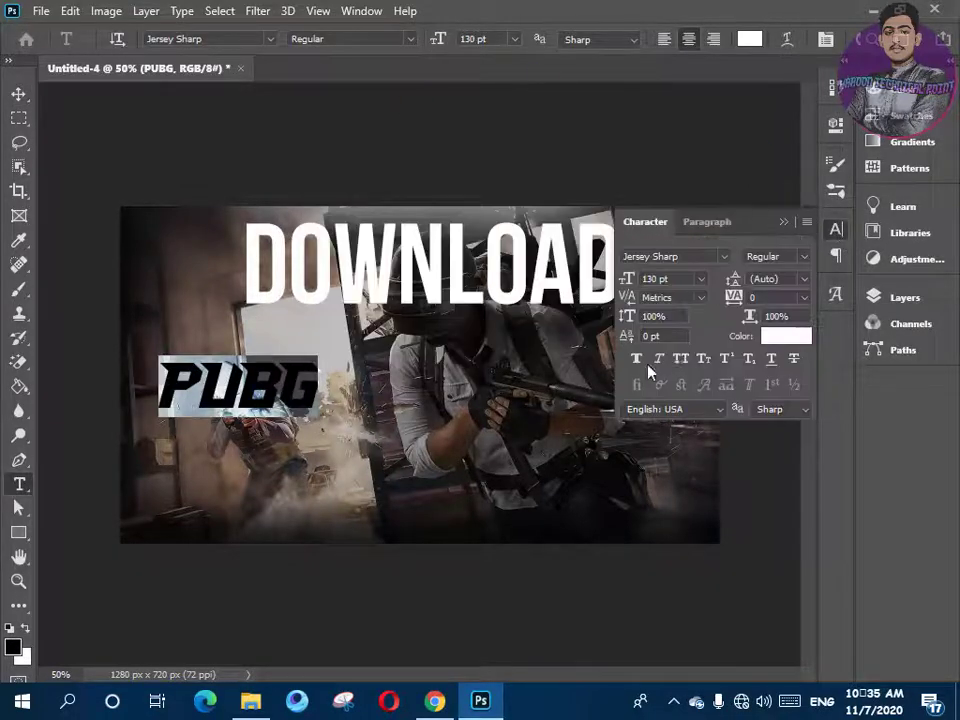
left_click(638, 359)
left_click(660, 359)
left_click(678, 359)
left_click(660, 359)
left_click(637, 359)
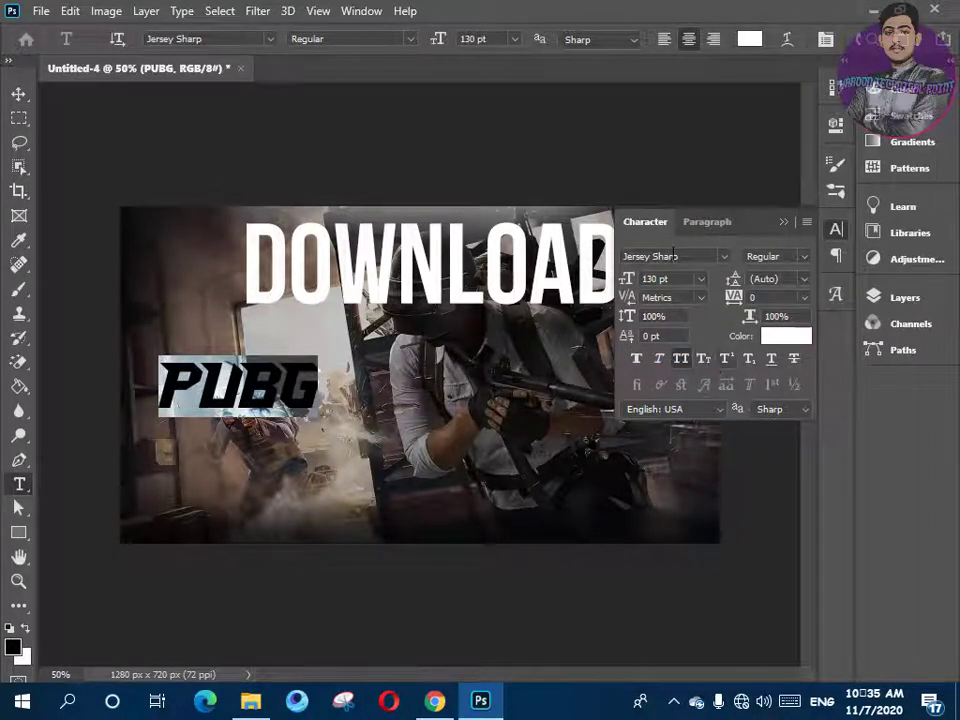
left_click(805, 257)
left_click(805, 257)
left_click(836, 229)
Move the PUBG text under DOWNLOAD and scale it up around the middle of the image
left_click(19, 94)
left_click_drag(254, 391, 414, 405)
key("ctrl+t")
left_click_drag(487, 430, 580, 464)
left_click_drag(411, 407, 391, 366)
left_click(17, 95)
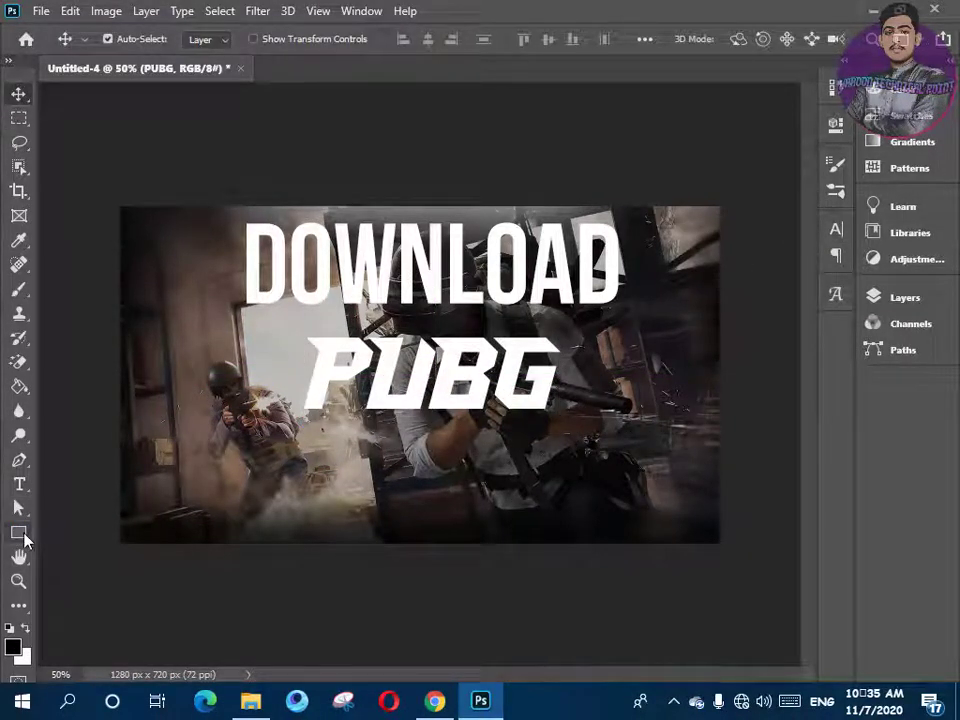
Draw a black rectangle shape about 652 × 224 px covering the PUBG text
left_click(16, 534)
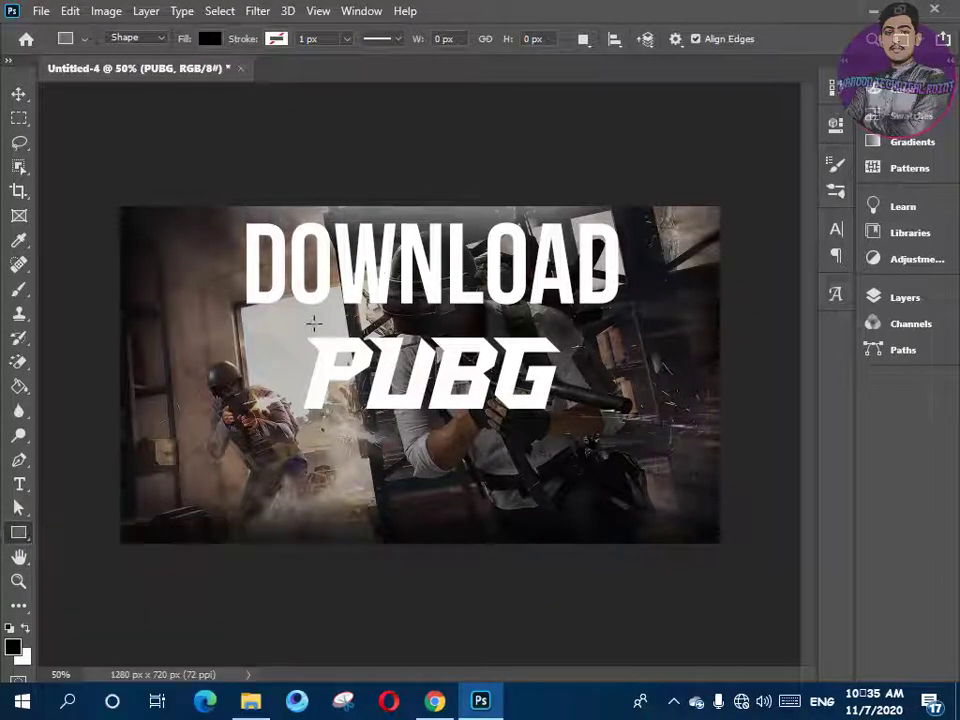
left_click_drag(280, 322, 585, 427)
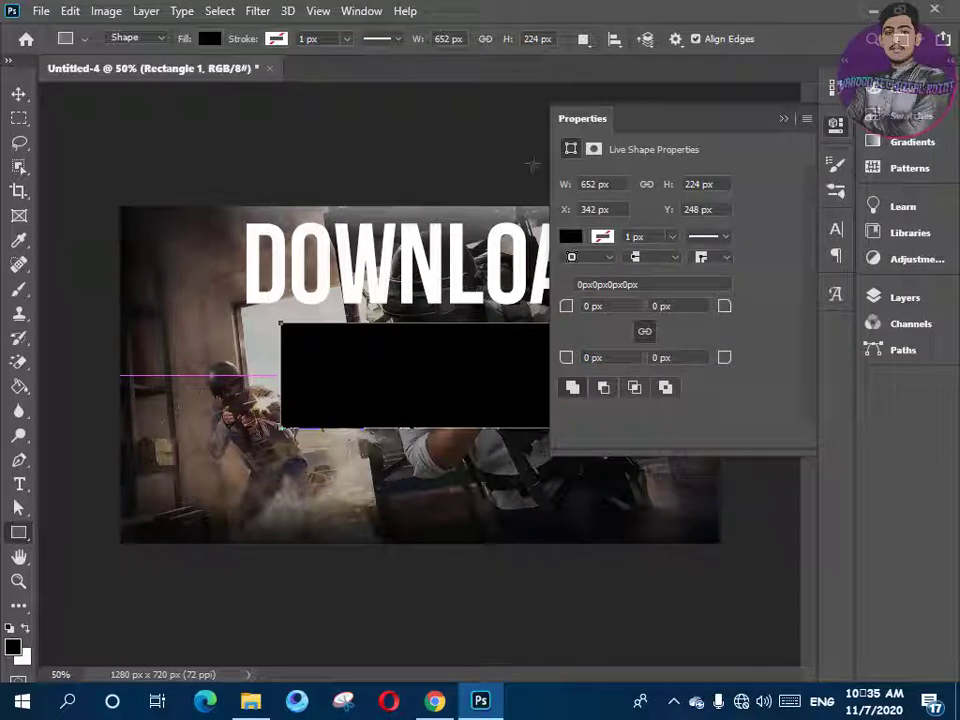
left_click(603, 237)
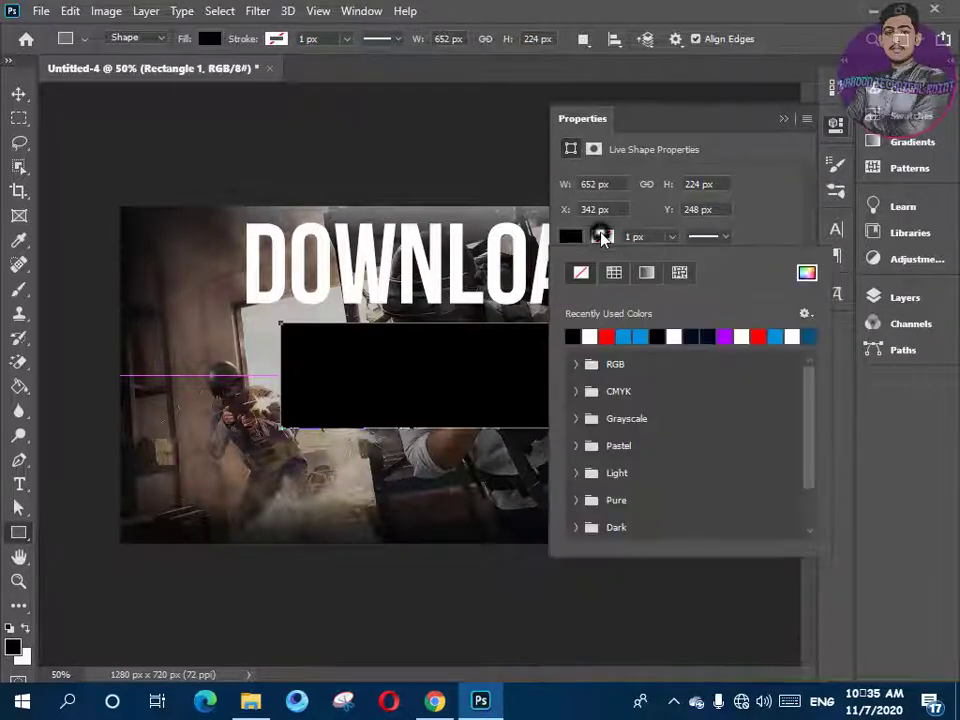
left_click(607, 338)
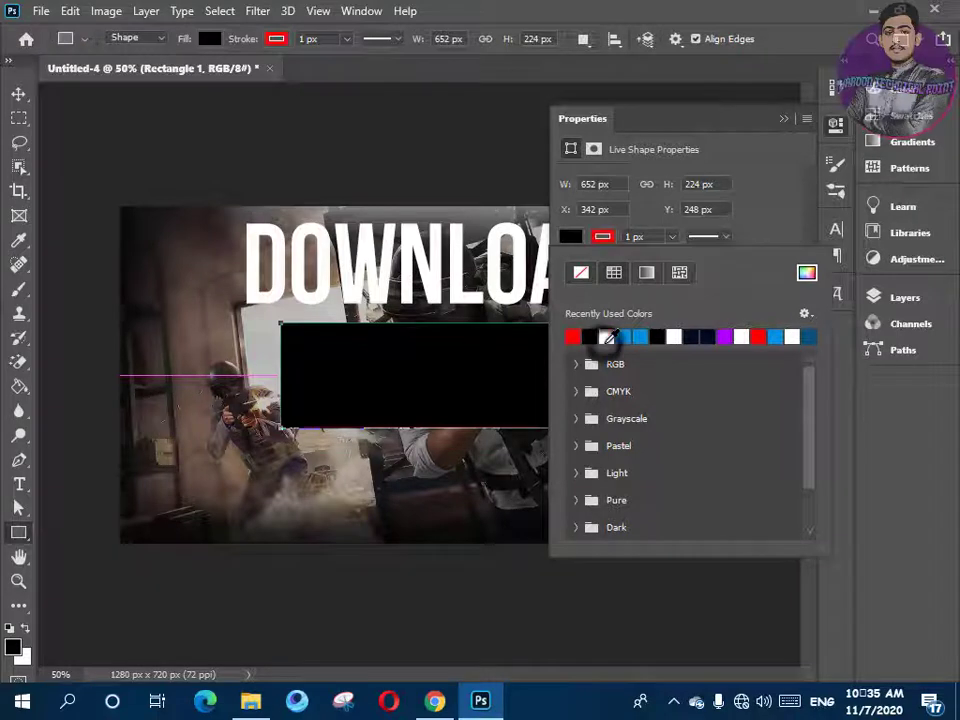
left_click(568, 241)
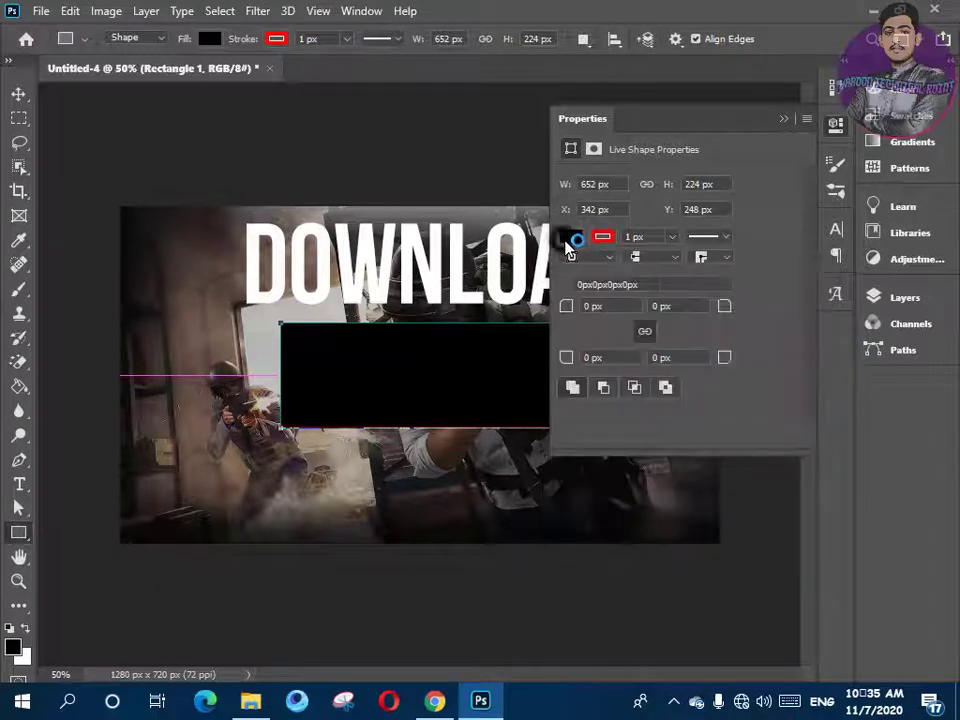
left_click(599, 240)
left_click(581, 273)
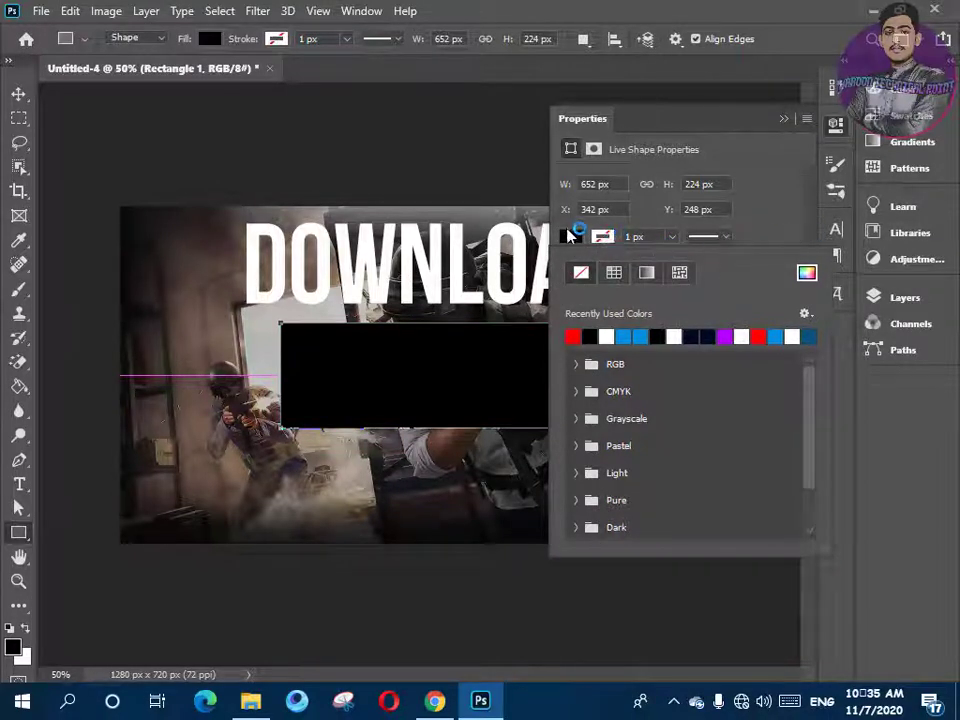
Change the rectangle's fill color to red
left_click(573, 336)
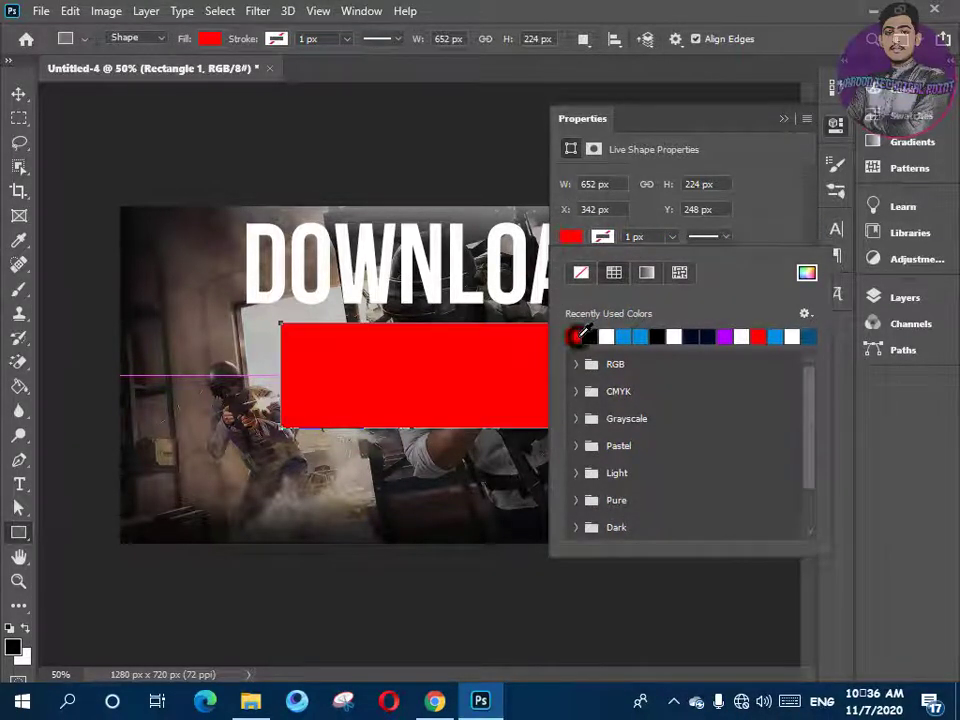
left_click(784, 118)
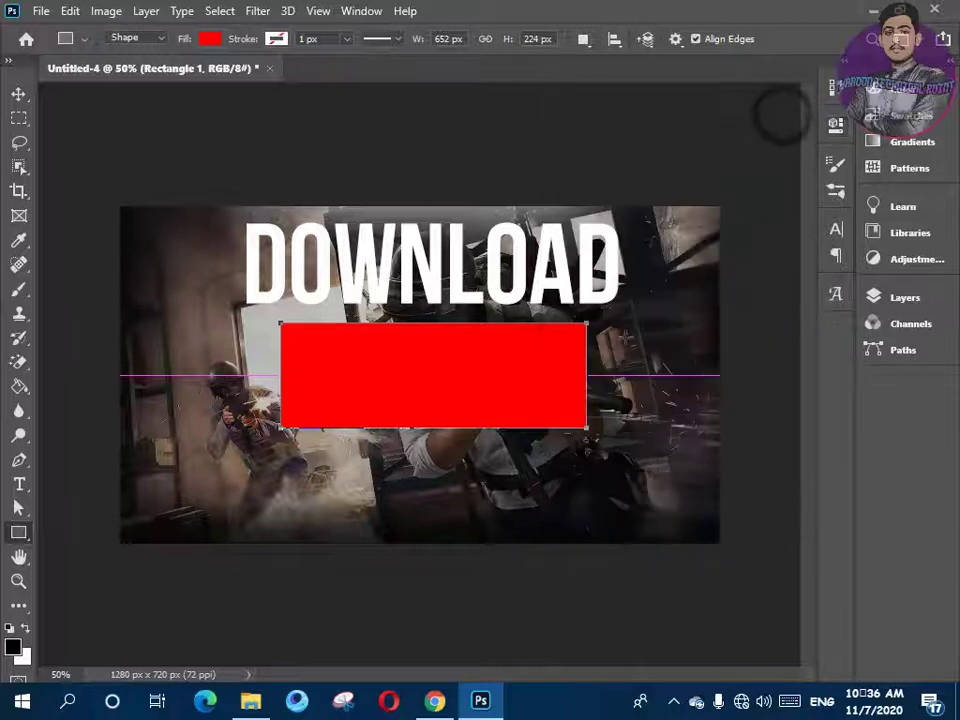
Move the PUBG text layer above Rectangle 1 so the text sits on the red box
left_click(899, 298)
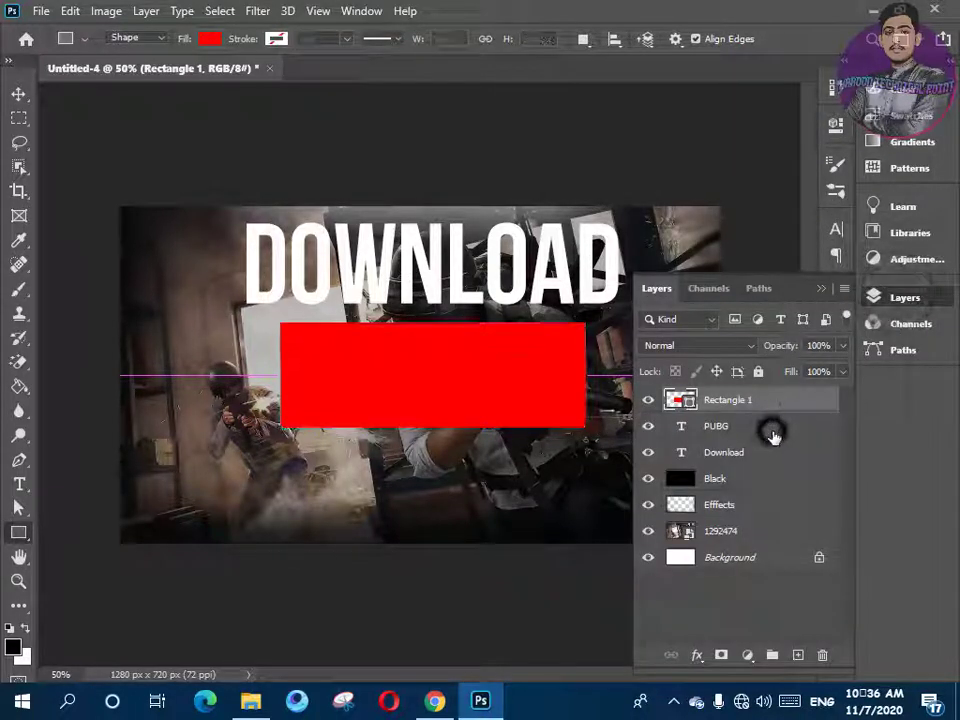
left_click(775, 432)
left_click_drag(778, 396, 776, 399)
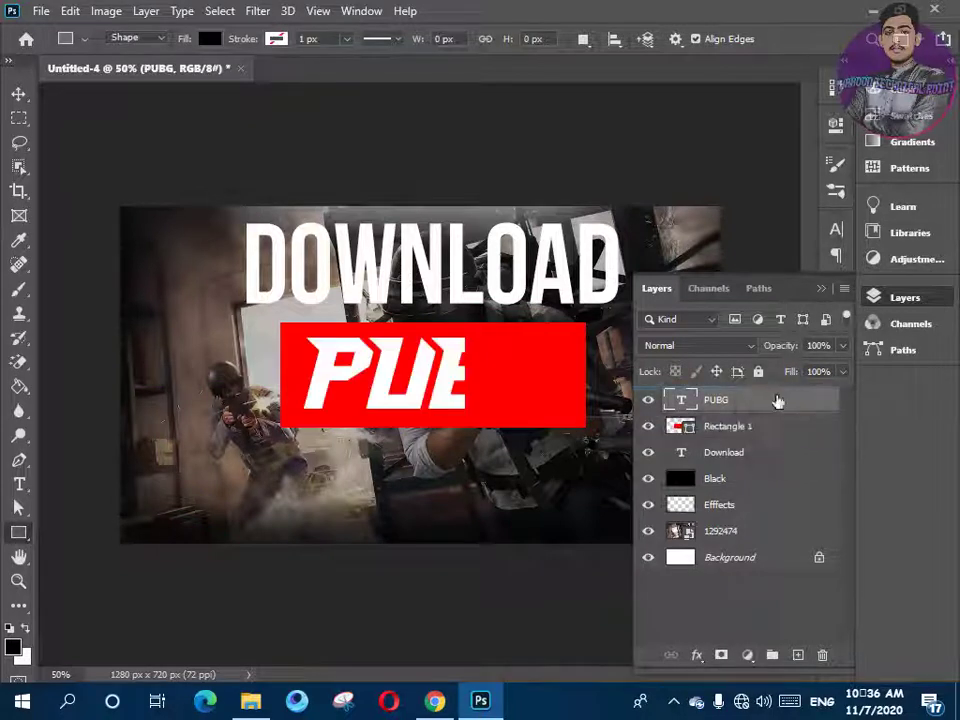
left_click(20, 96)
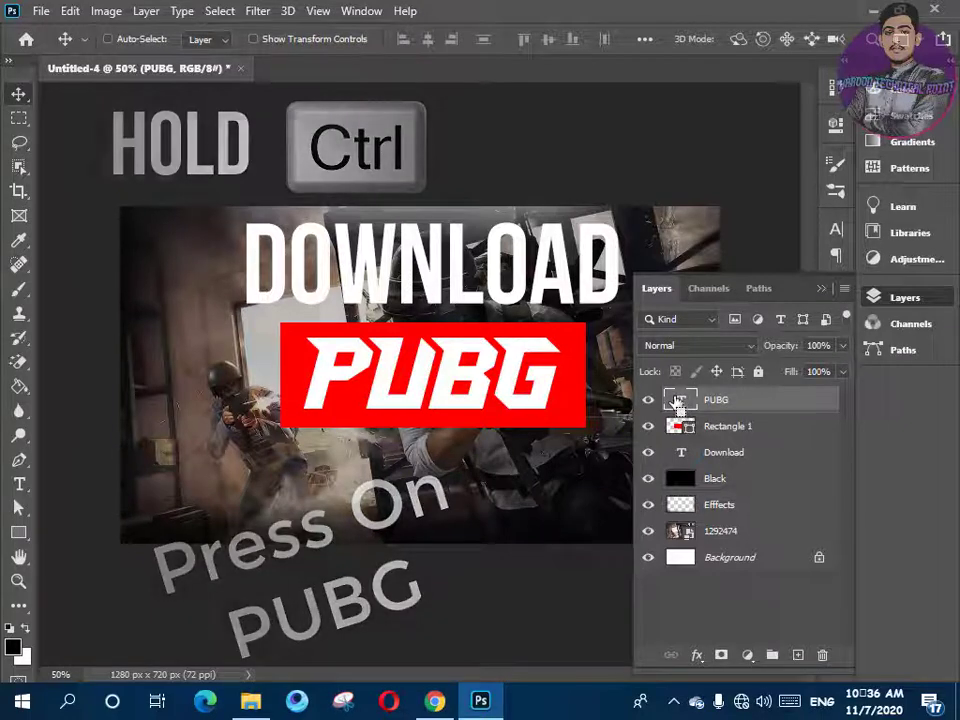
Load the outline of the PUBG letters as a selection and rasterize the PUBG text layer
left_click(675, 400, "ctrl")
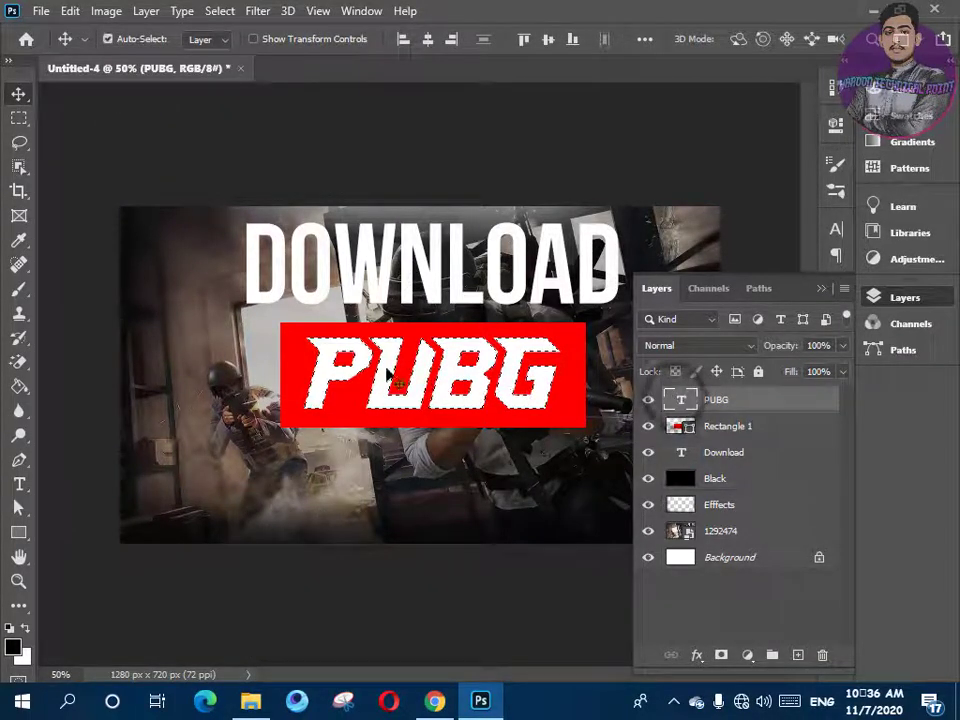
right_click(780, 403)
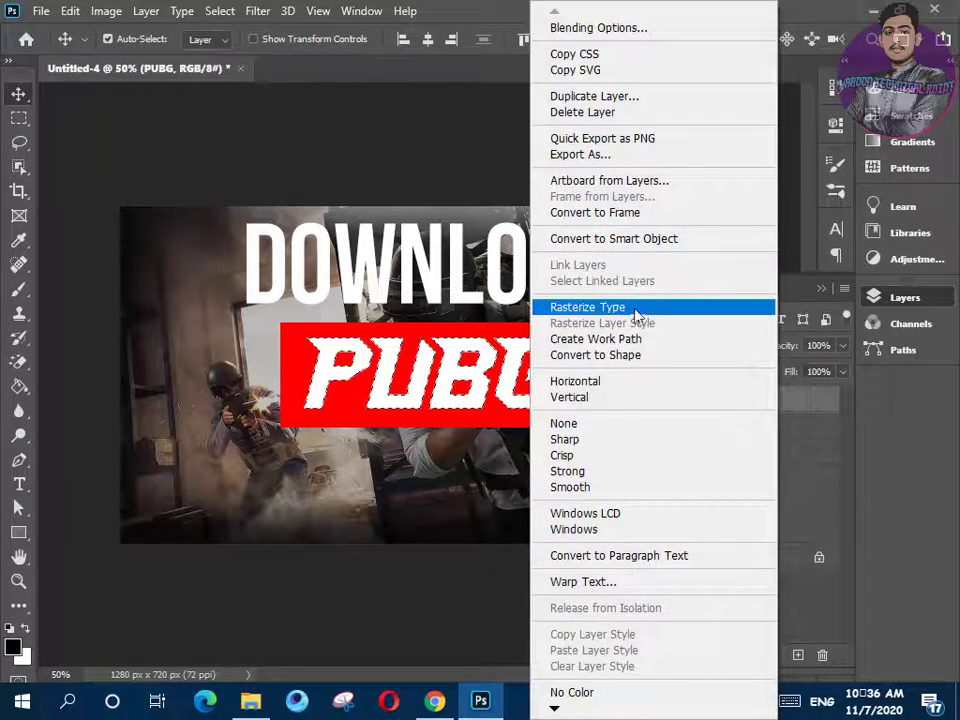
left_click(615, 308)
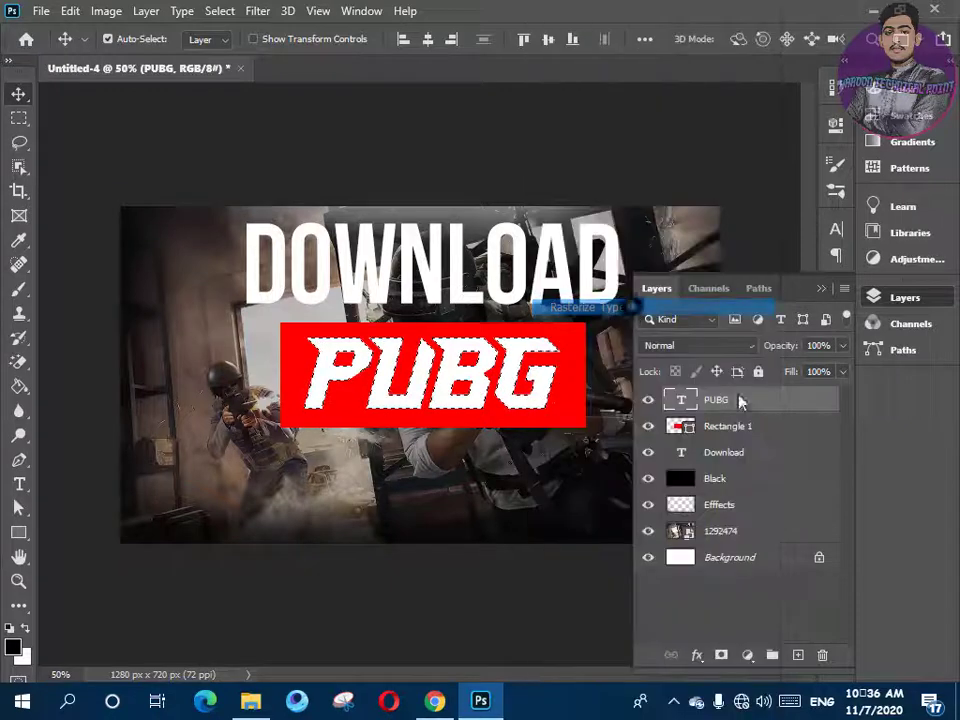
Rasterize the Rectangle 1 shape layer
left_click(760, 435)
right_click(760, 437)
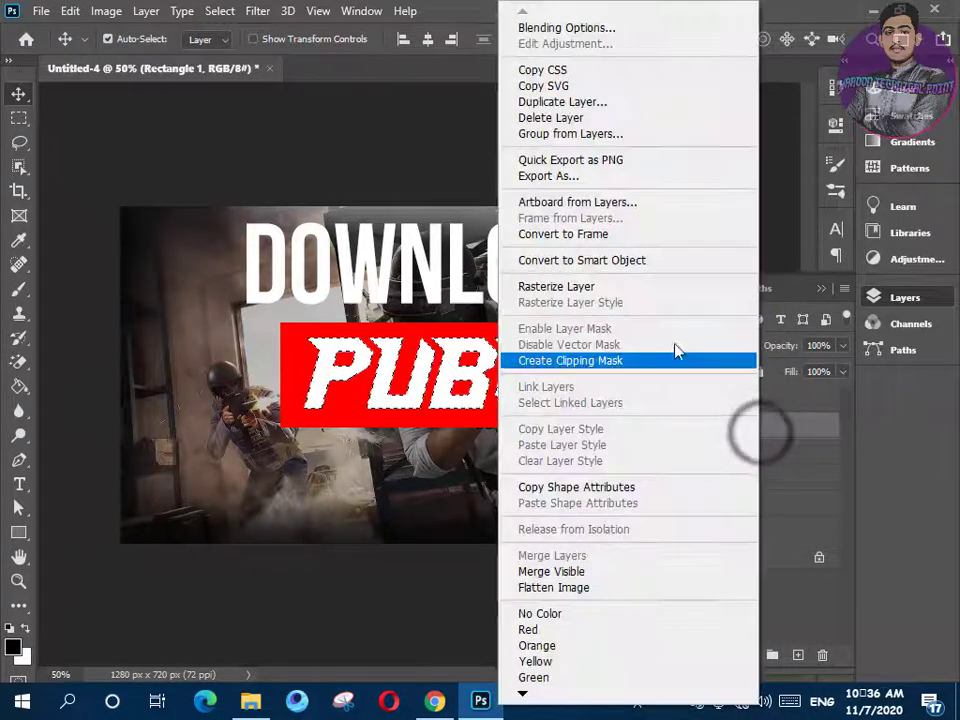
left_click(590, 287)
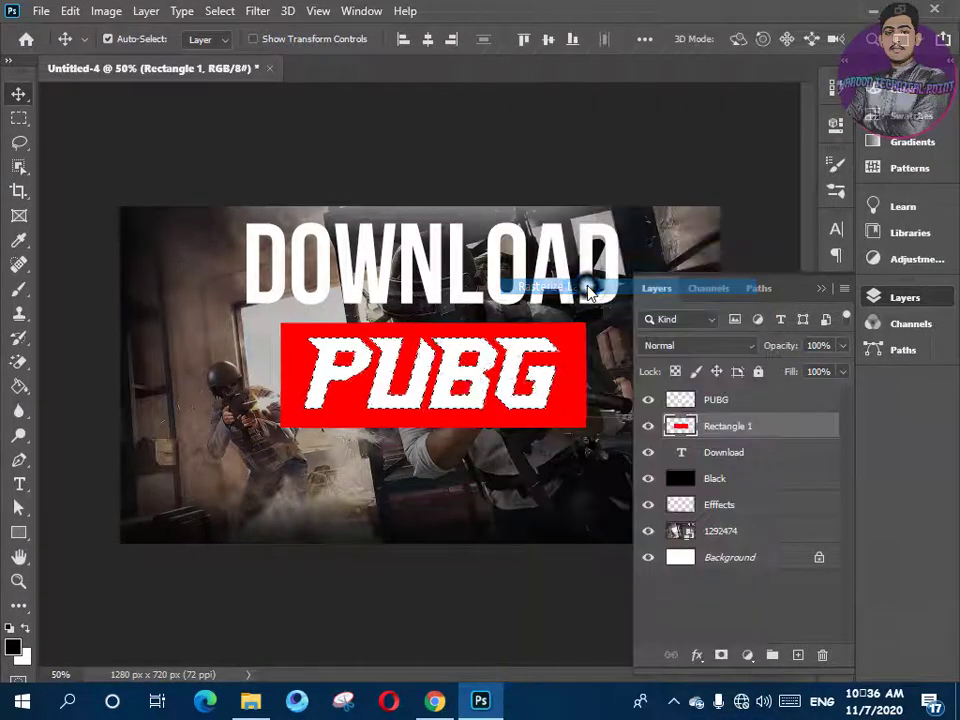
Delete the selected PUBG letter area from Rectangle 1 and hide the PUBG layer so the letters are cut through the box
left_click(750, 400)
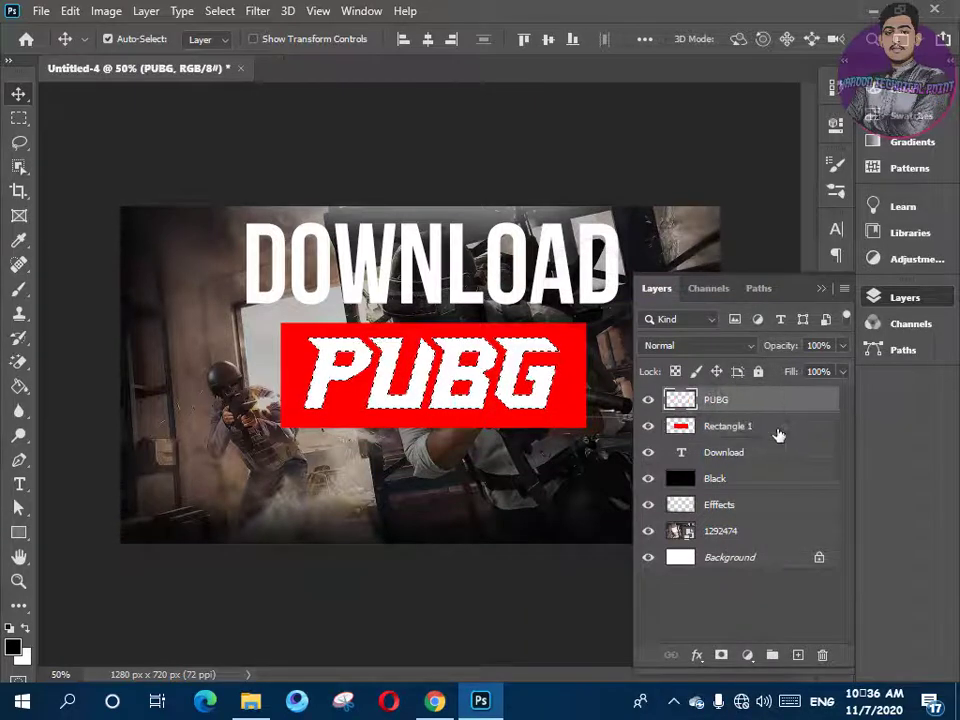
left_click(780, 430)
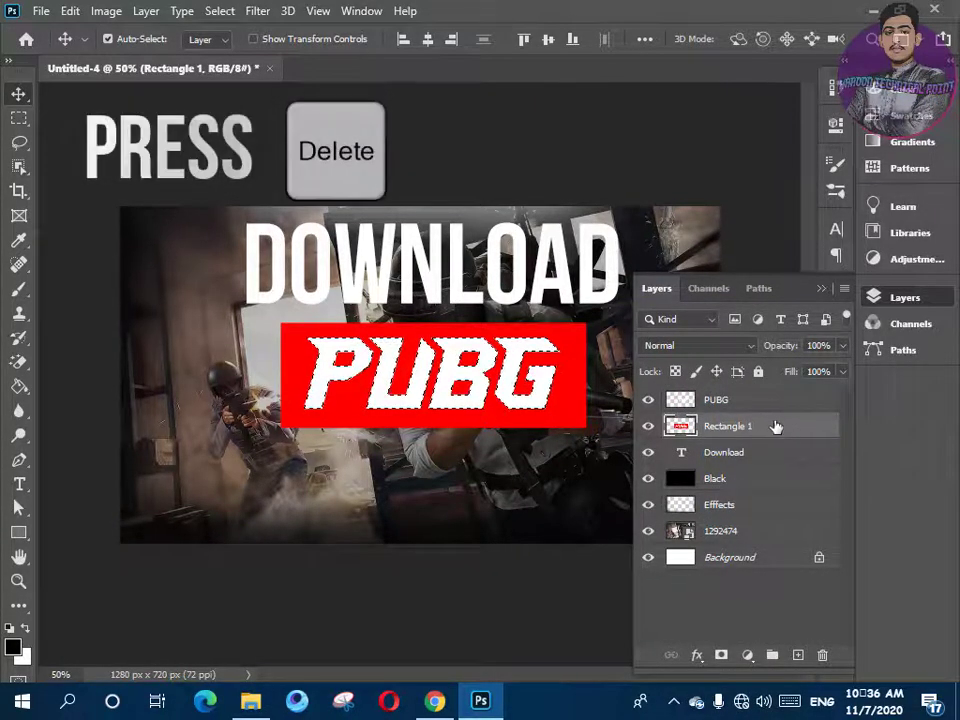
key("Delete")
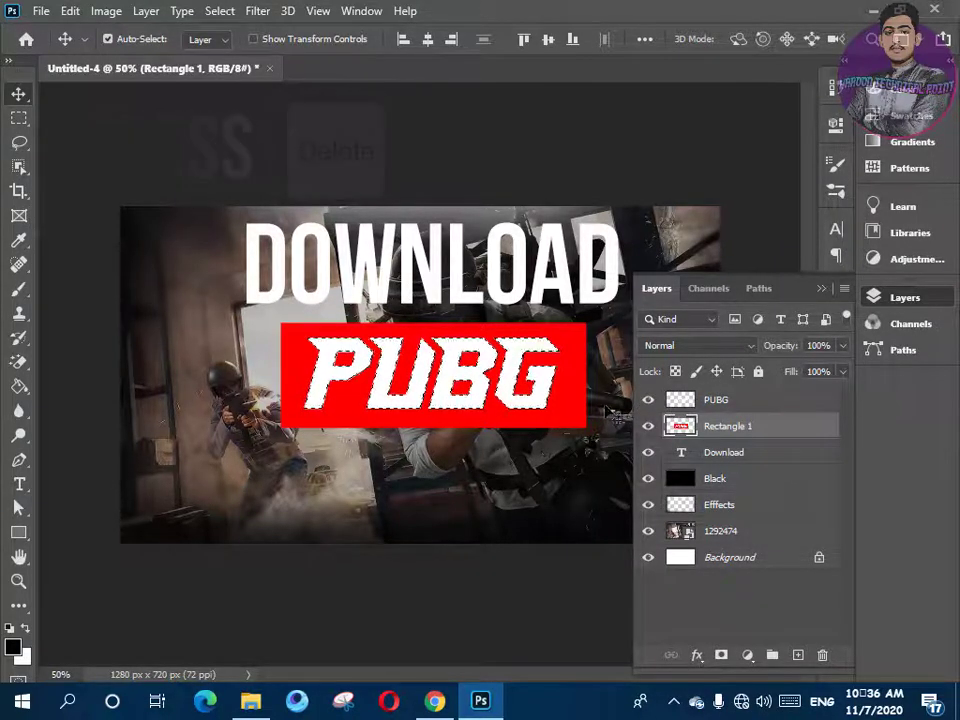
left_click(648, 399)
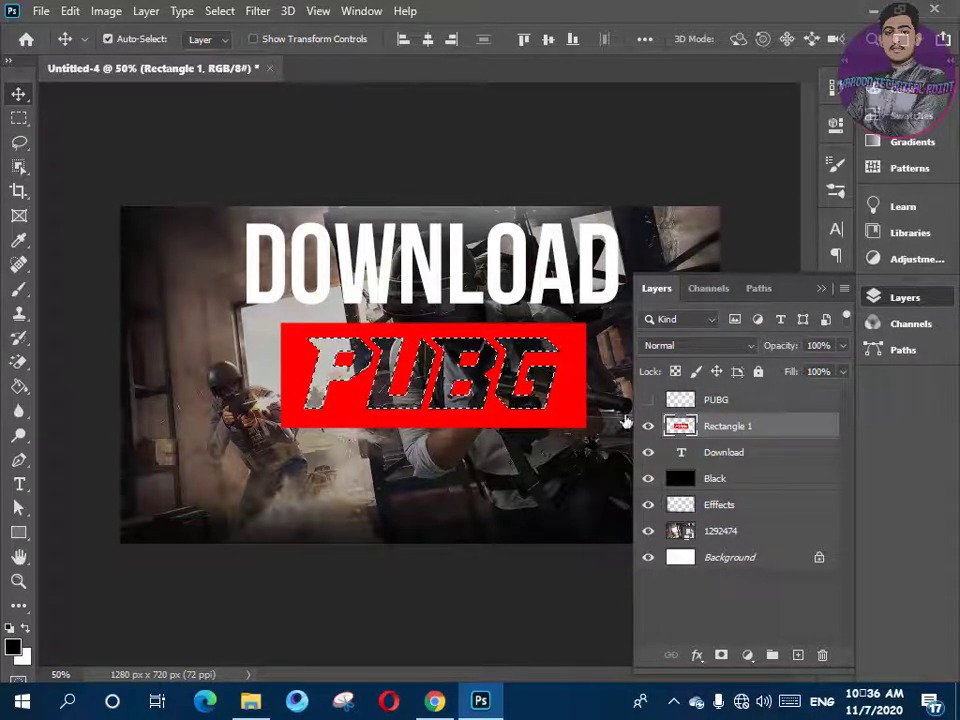
Add a FOR PC text line in the lower-left part of the canvas and set its font to Bebas Neue
left_click(16, 488)
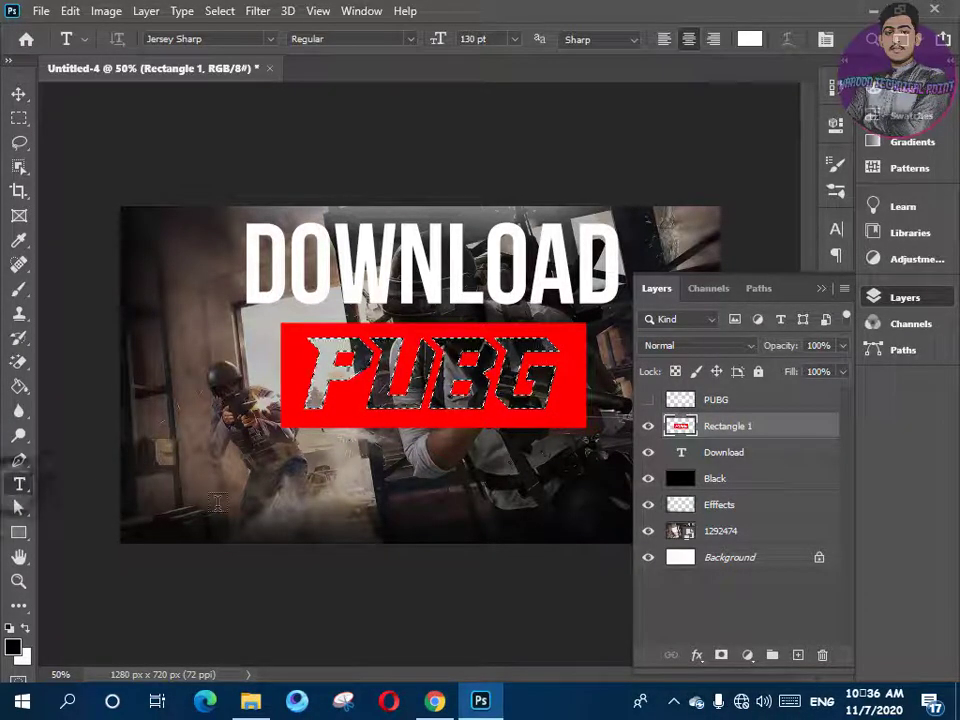
left_click(213, 500)
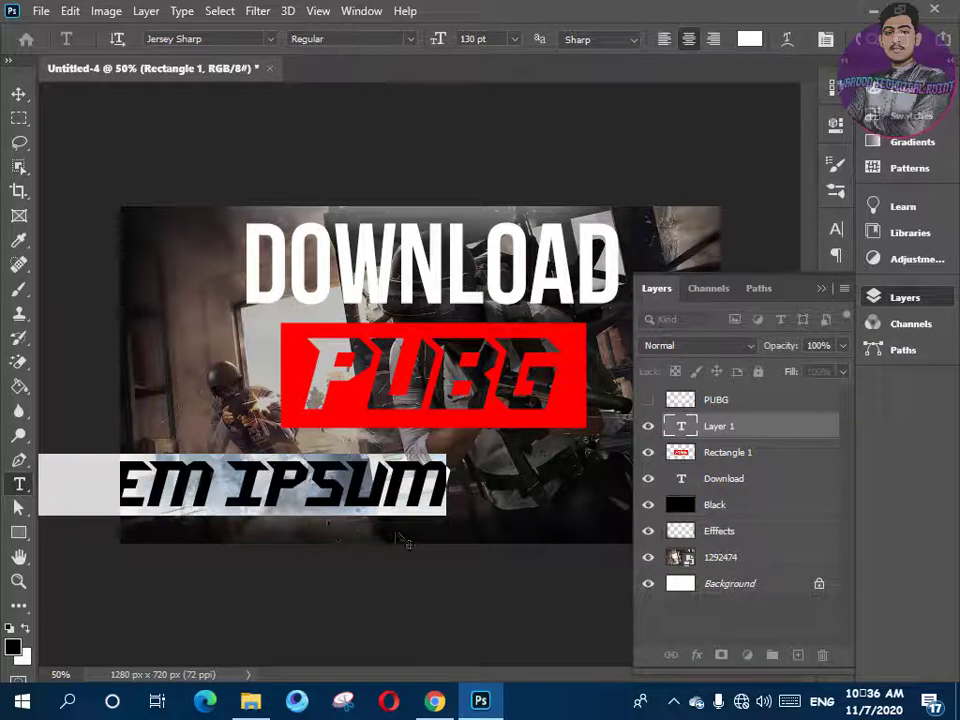
type("FOR")
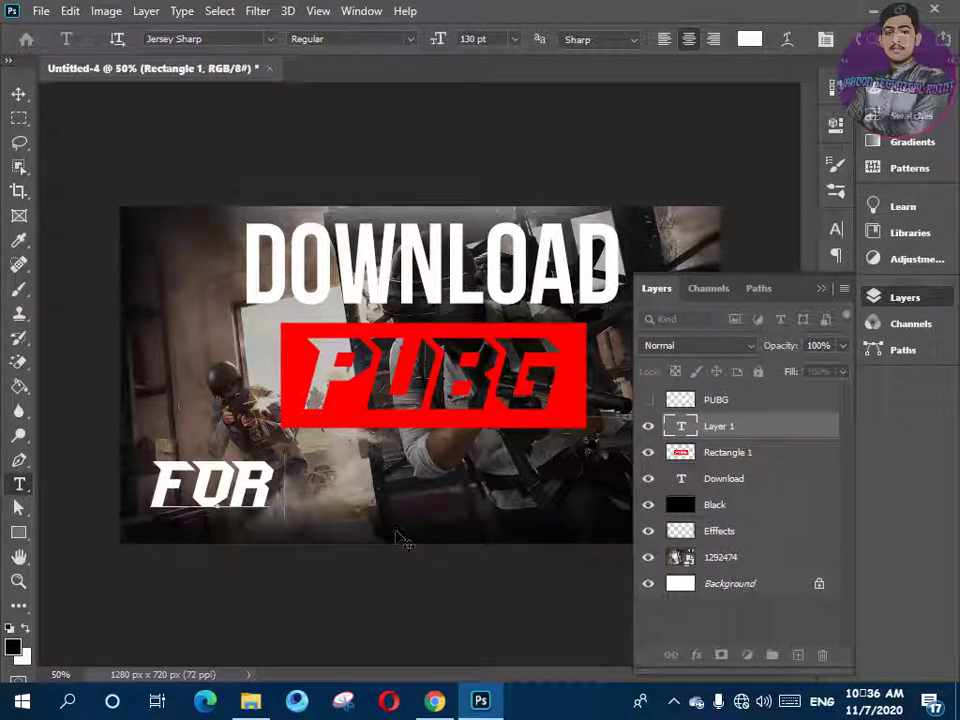
type(" PC")
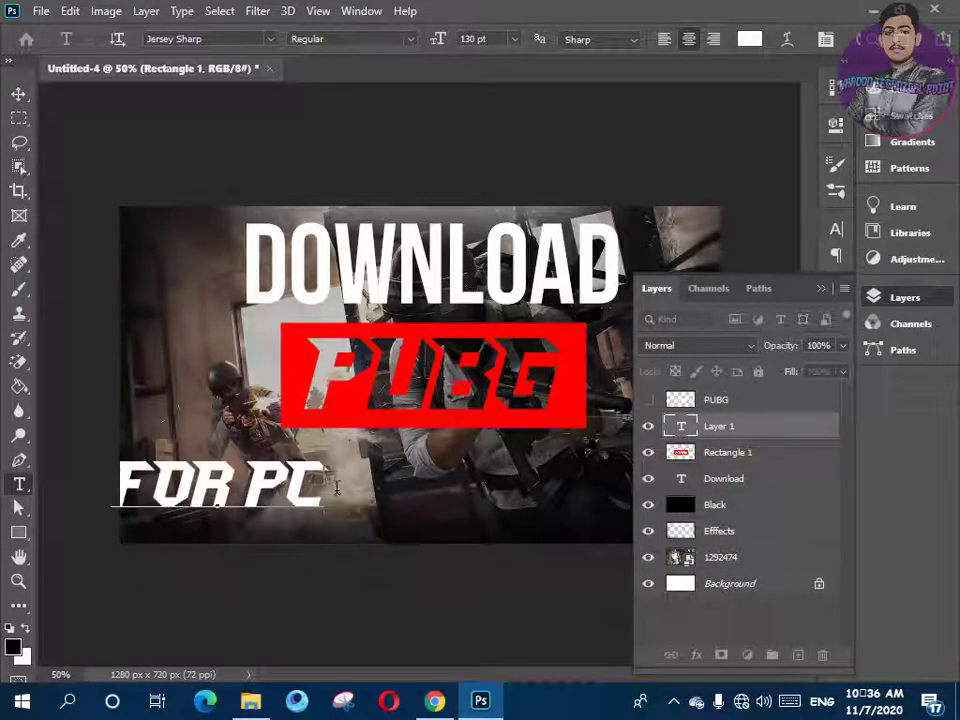
key("ctrl+a")
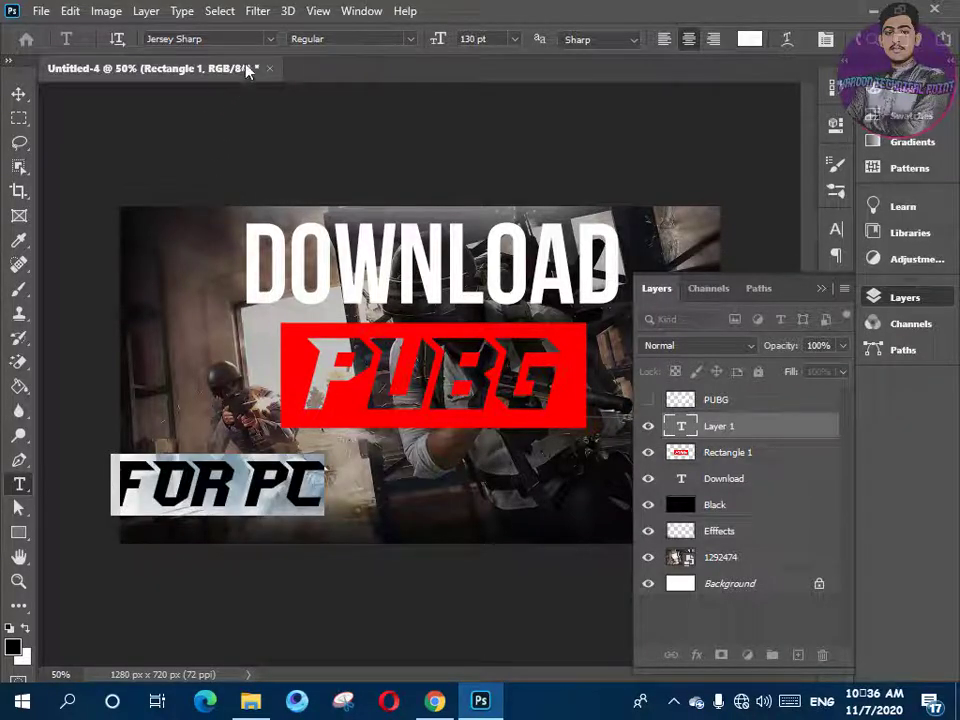
left_click(270, 39)
left_click(319, 80)
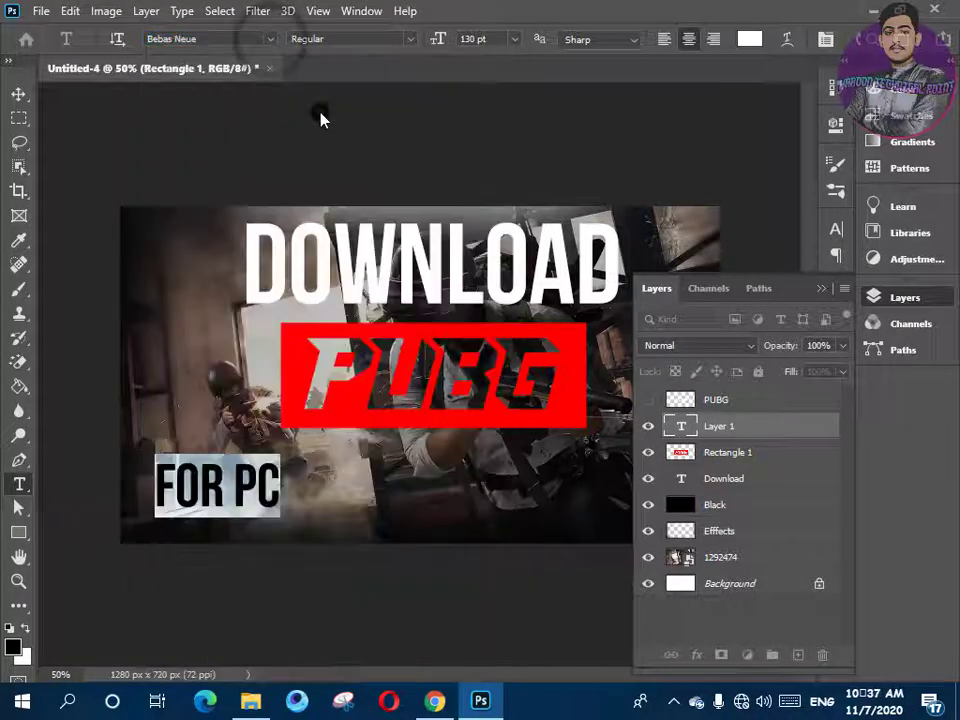
Enlarge the FOR PC text to about 208 pt and center it below the red PUBG box
key("ctrl+t")
left_click(19, 93)
key("ctrl+t")
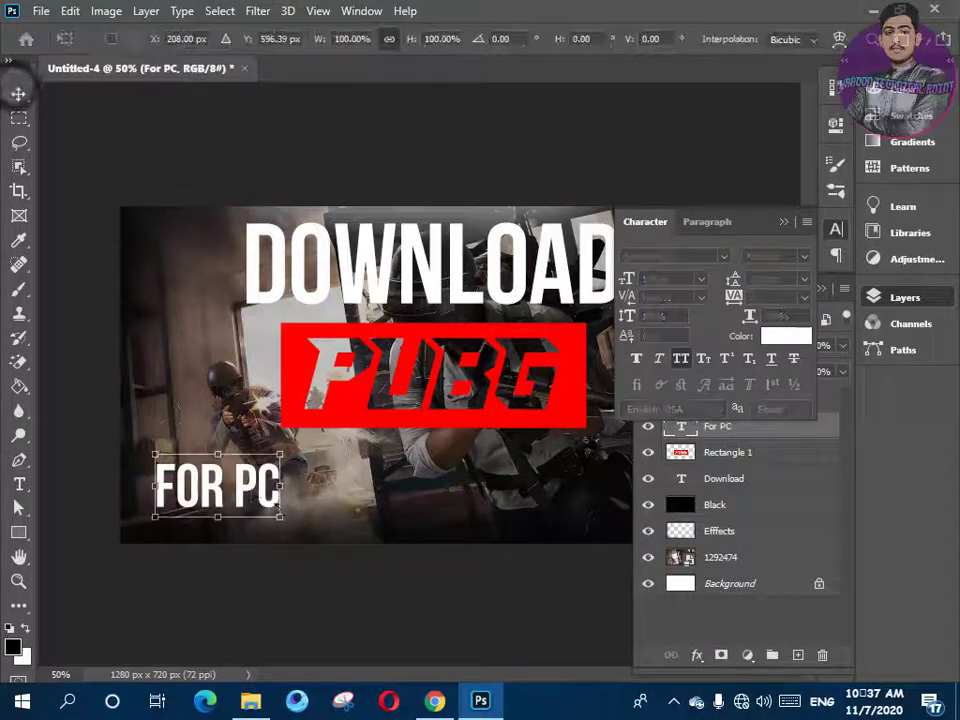
left_click_drag(280, 517, 527, 505)
key("Return")
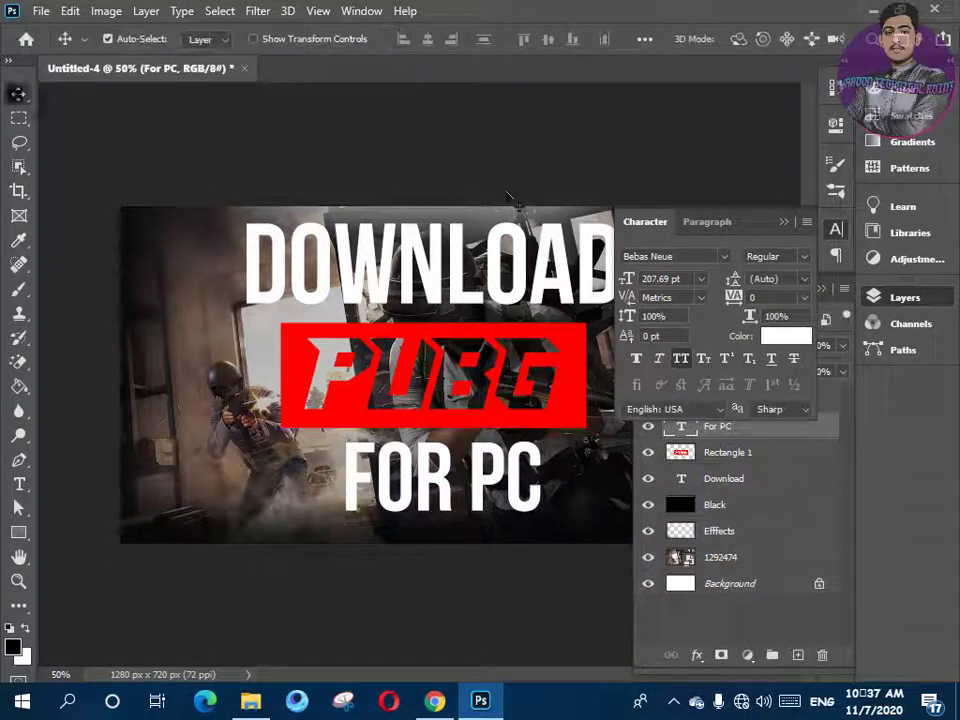
left_click(785, 228)
Enable a Gradient Overlay layer style on Rectangle 1 and open its settings, keeping the PUBG box in view
left_click(790, 455)
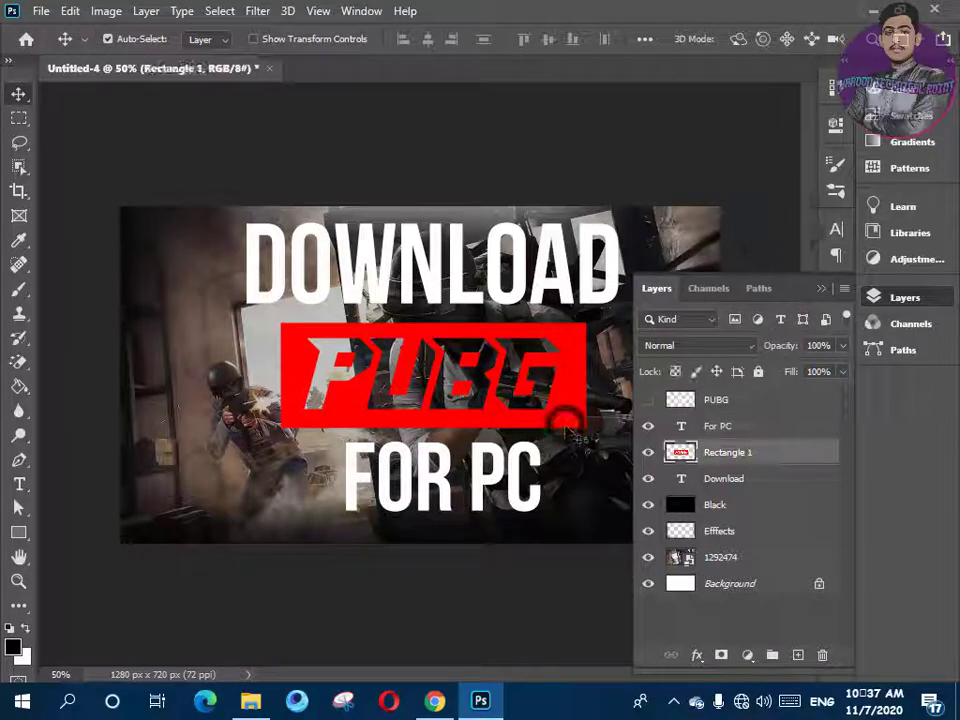
right_click(793, 456)
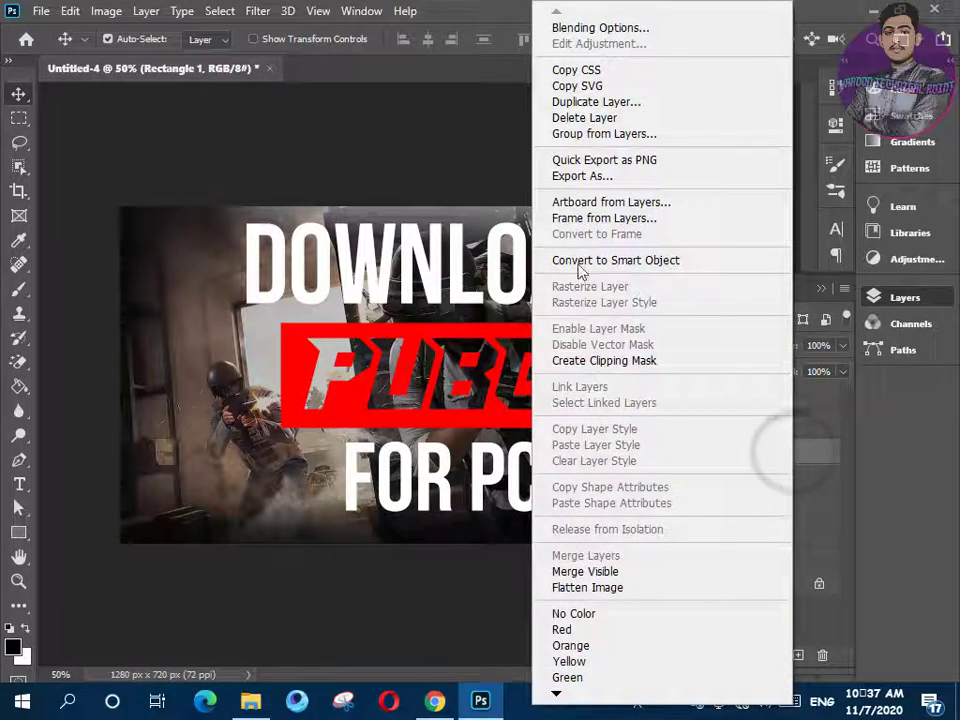
left_click(615, 30)
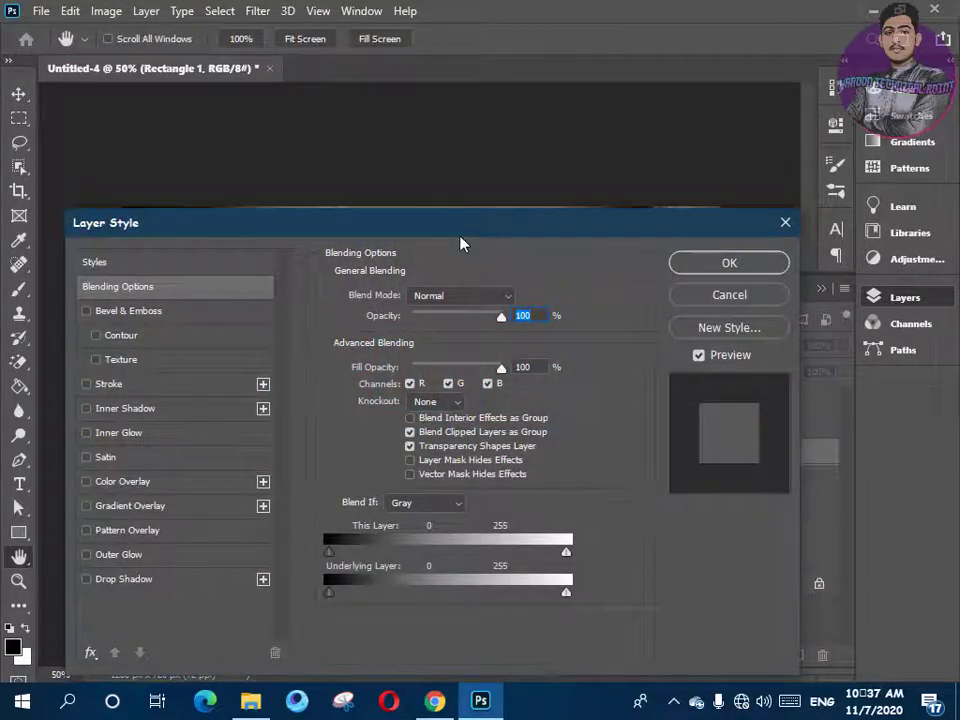
left_click_drag(461, 240, 958, 202)
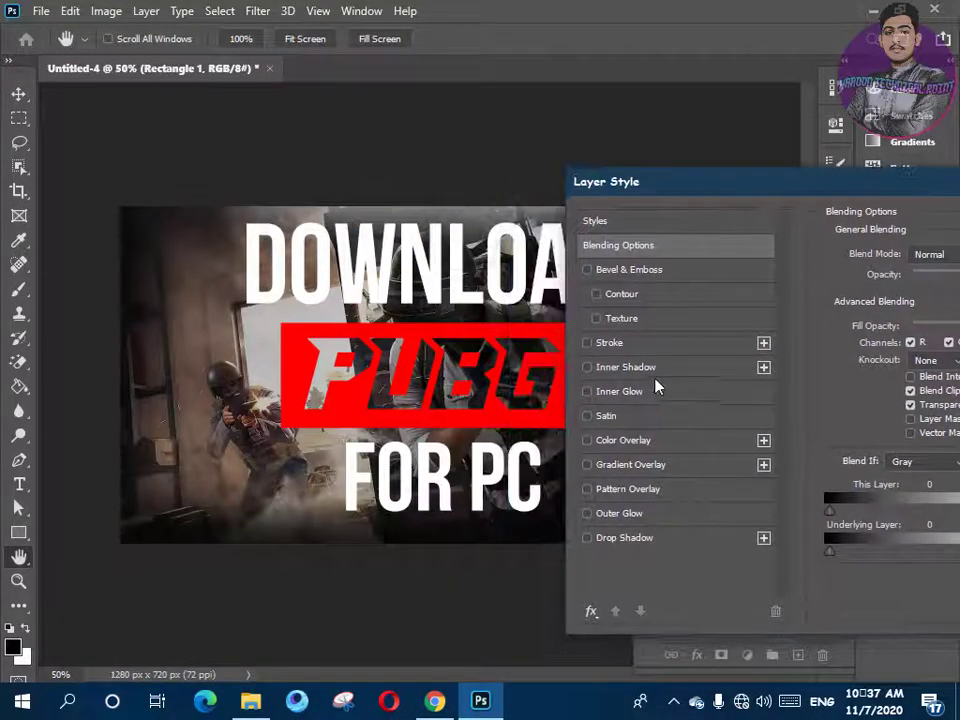
left_click(588, 466)
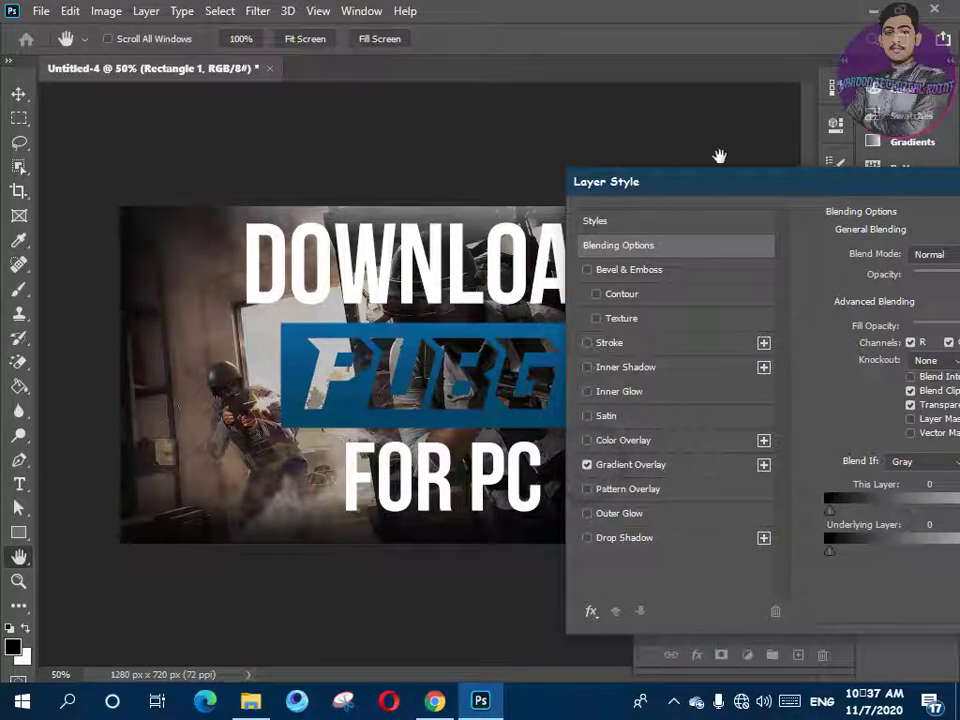
left_click_drag(733, 182, 229, 371)
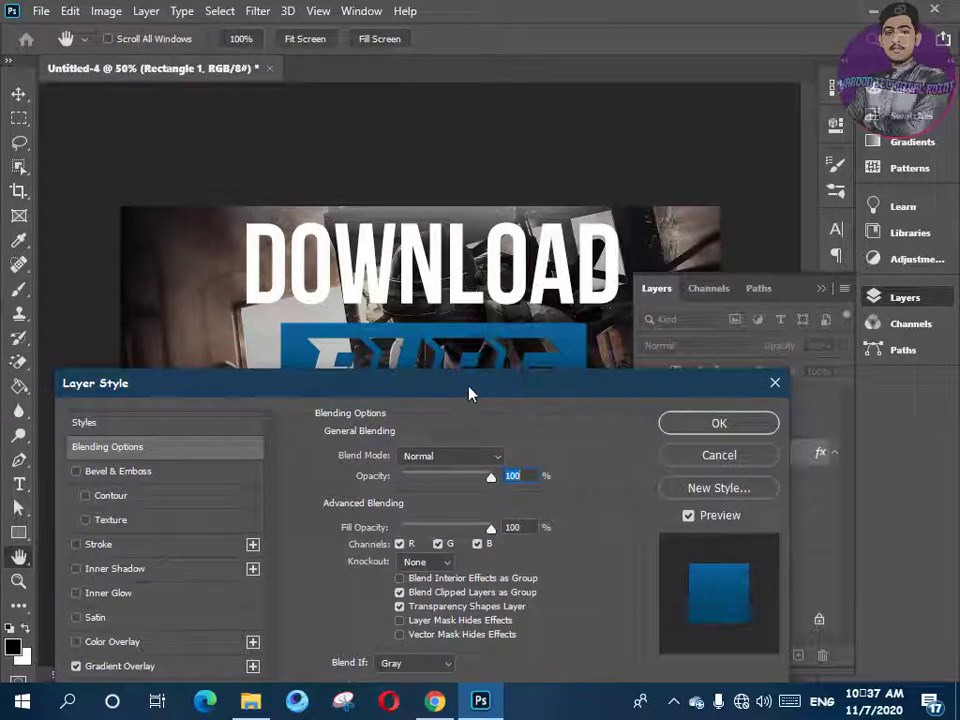
left_click_drag(469, 390, 388, 497)
left_click(230, 542)
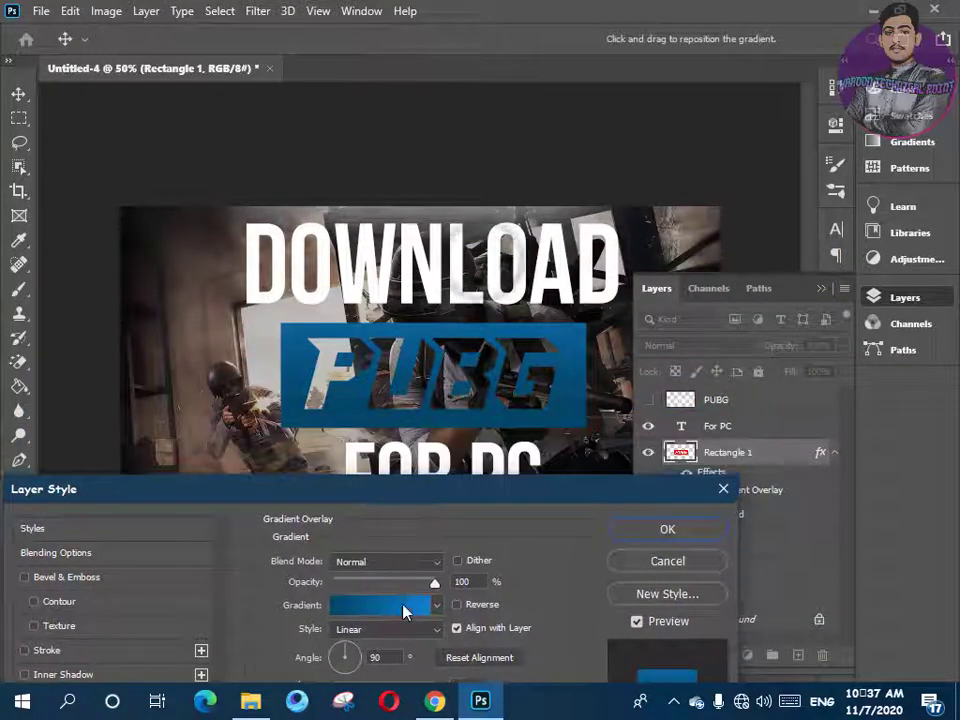
Open the overlay's gradient for editing and try presets from the Reds group
left_click(402, 604)
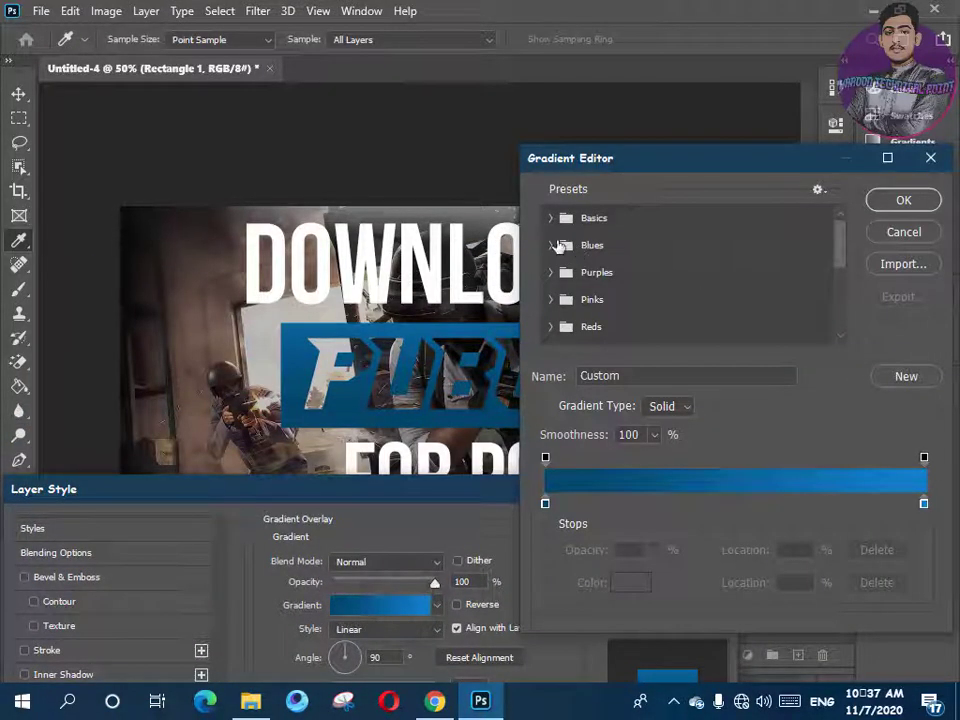
scroll(600, 270, "down", 2)
left_click(552, 276)
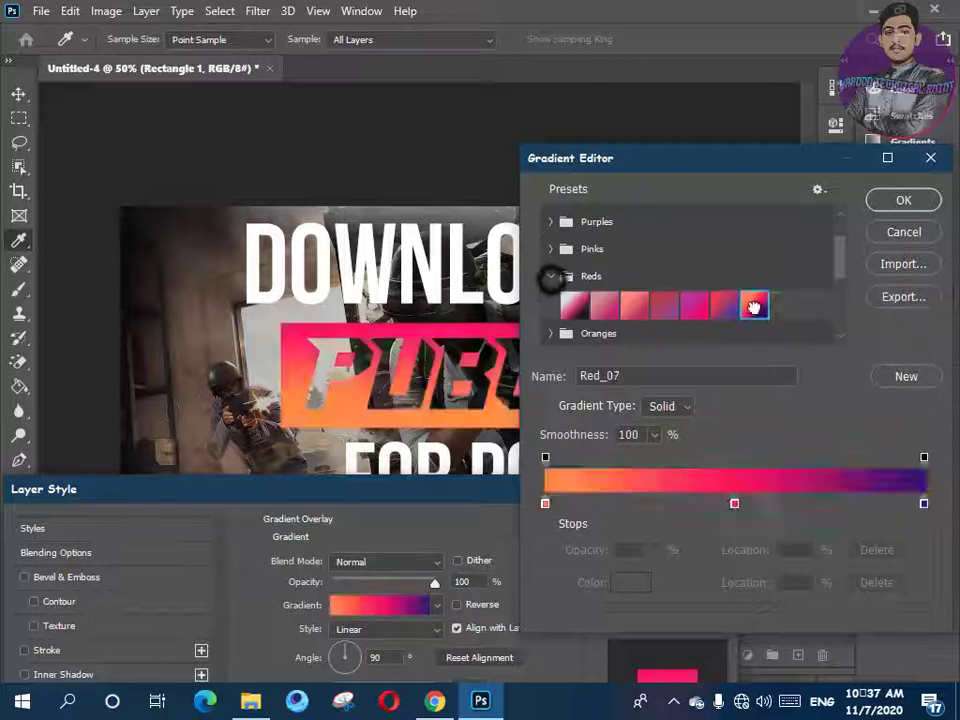
left_click(724, 306)
Try several presets from the Purples group on the overlay's gradient
left_click(551, 222)
left_click(598, 253)
left_click(627, 259)
left_click(671, 284)
left_click(762, 288)
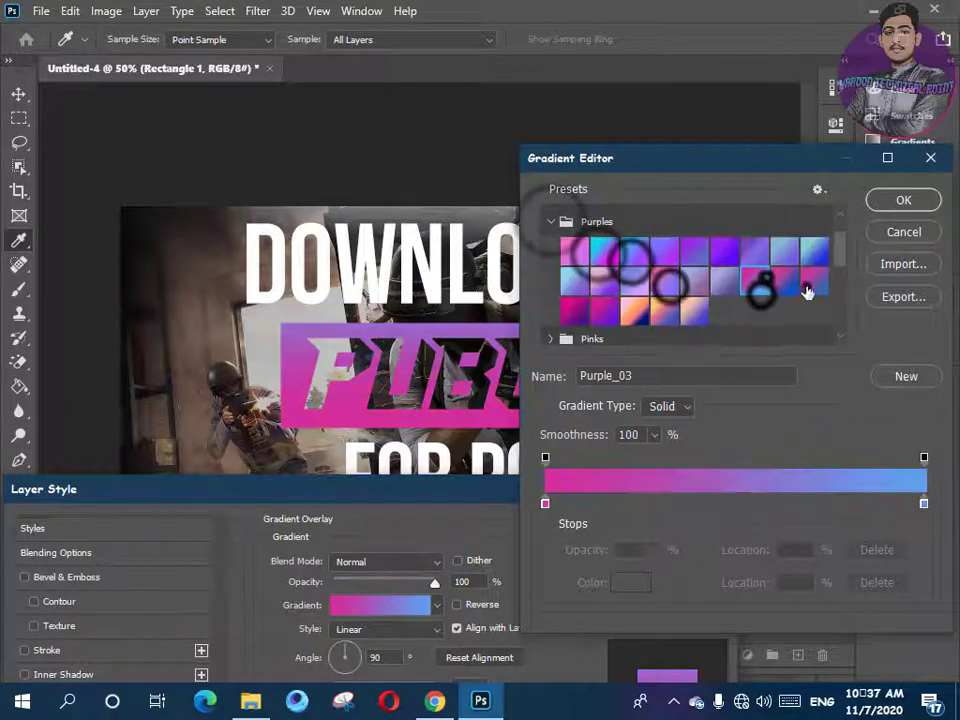
left_click(804, 286)
left_click(586, 311)
left_click(785, 283)
Set the overlay's gradient to the Red_06 preset and accept it
left_click_drag(677, 159, 703, 165)
scroll(770, 302, "down", 2)
left_click(756, 303)
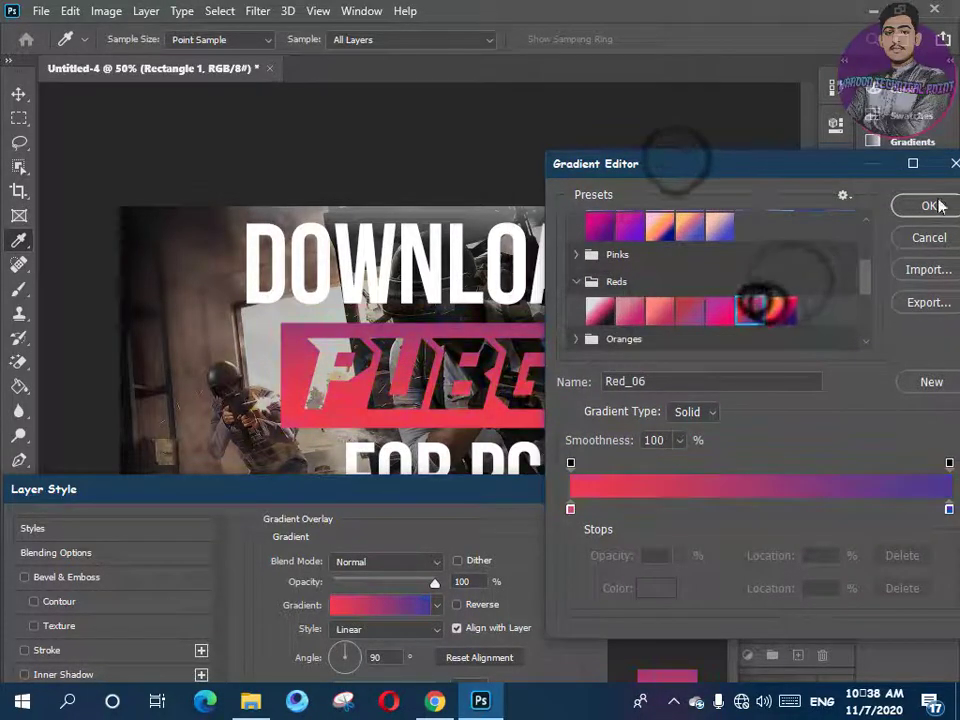
left_click(936, 203)
Set the gradient overlay's angle to -40° and apply the layer style to the PUBG box
left_click_drag(545, 490, 552, 461)
left_click(370, 640)
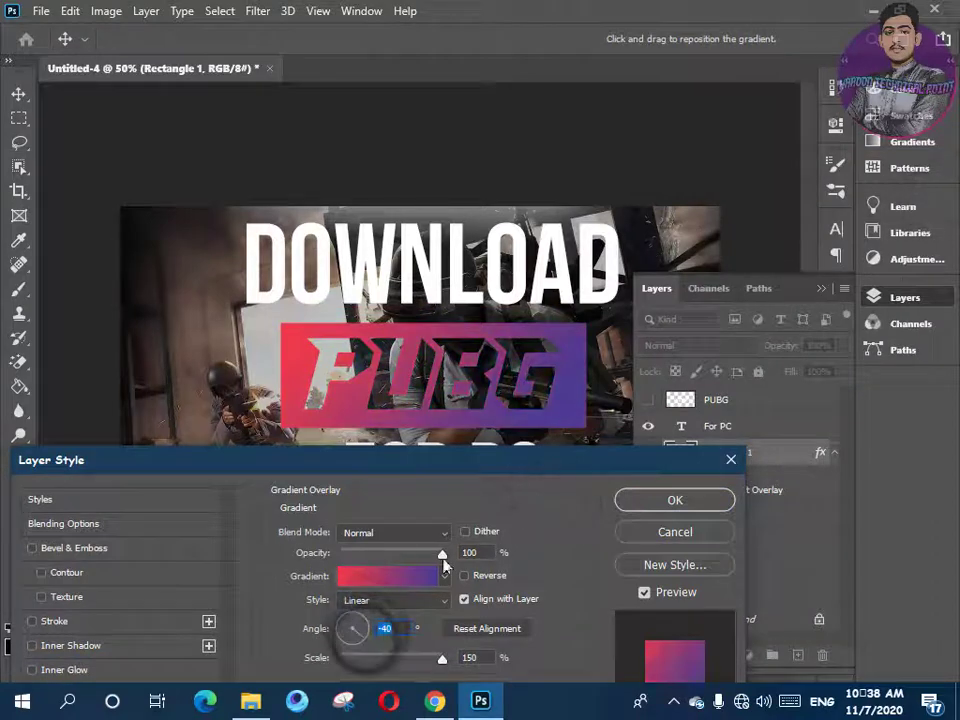
left_click_drag(443, 553, 340, 553)
left_click_drag(545, 540, 505, 535)
left_click_drag(374, 462, 321, 440)
left_click(648, 484)
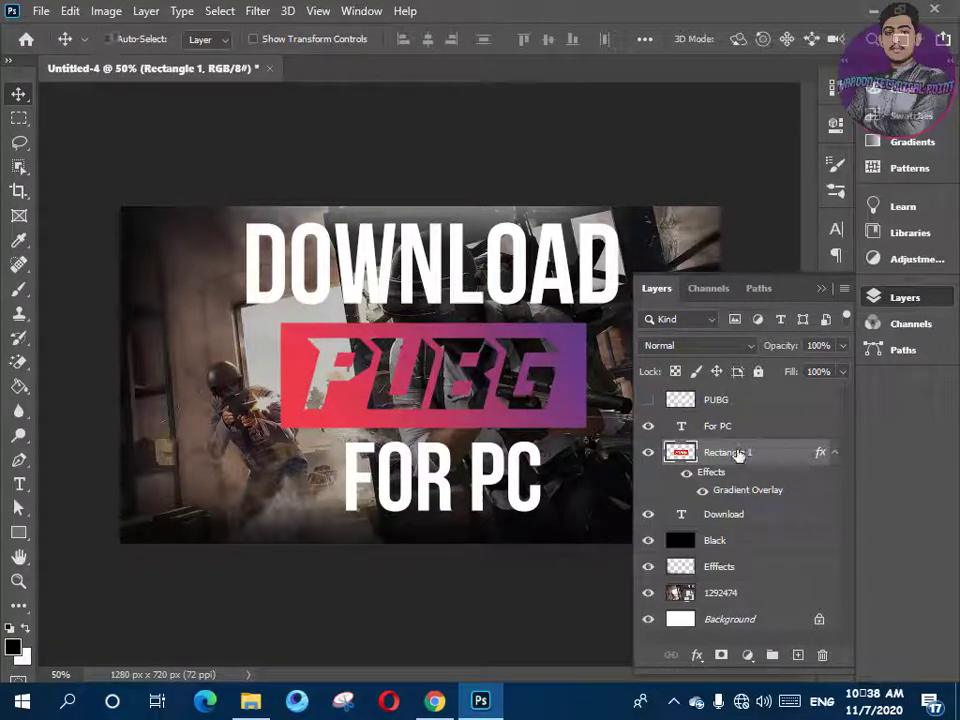
Rasterize the layer styles of the For PC, Rectangle 1 and Download layers together and merge the three into one layer
left_click(745, 515, "ctrl")
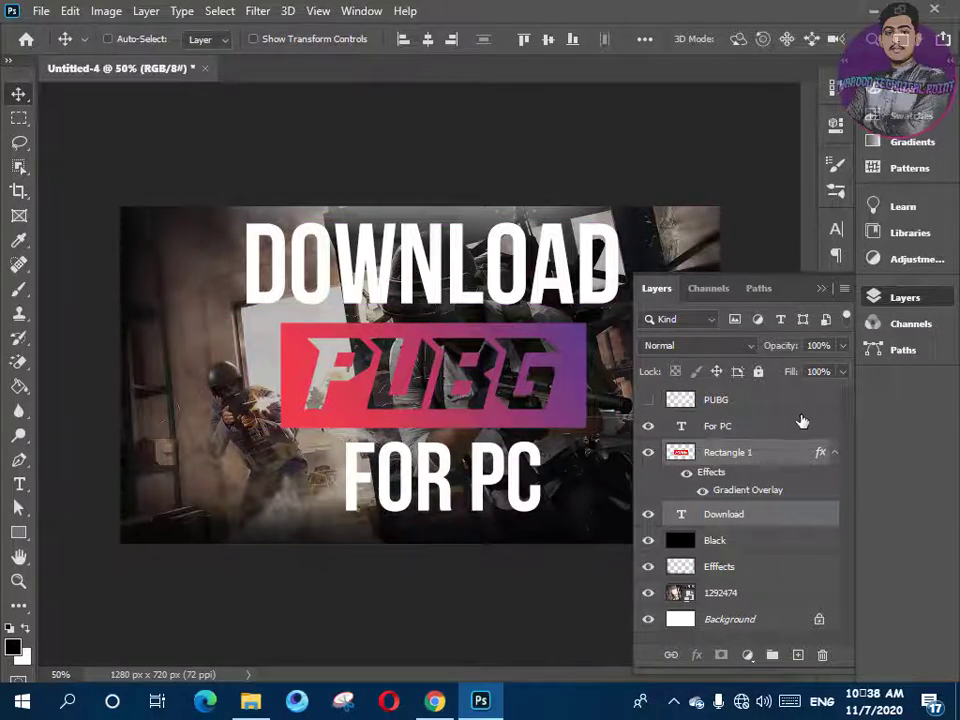
left_click(704, 428, "ctrl")
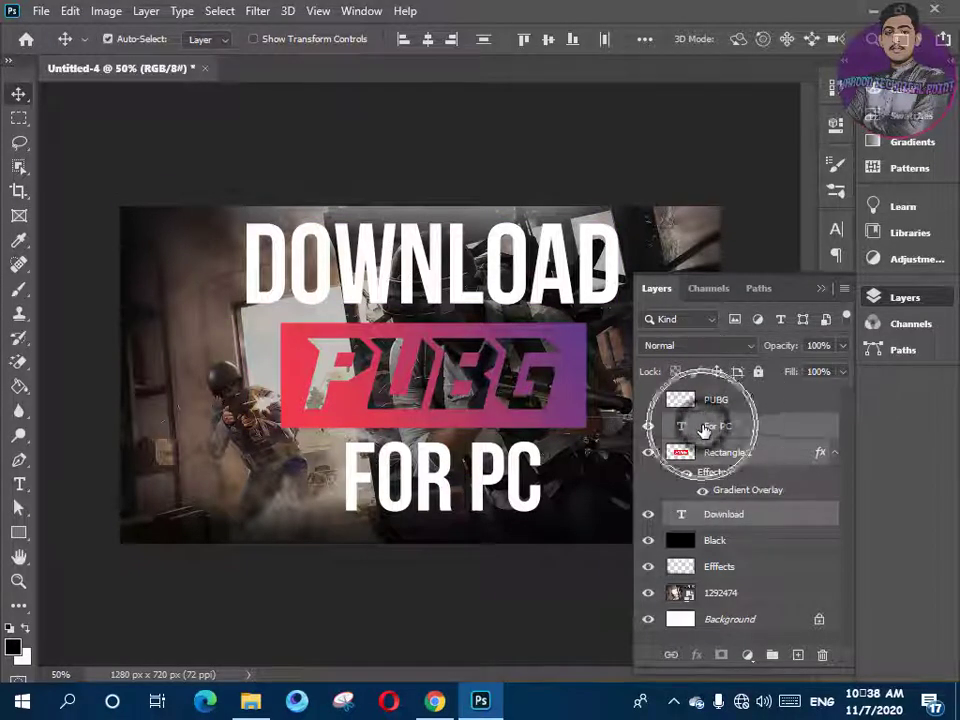
right_click(774, 437)
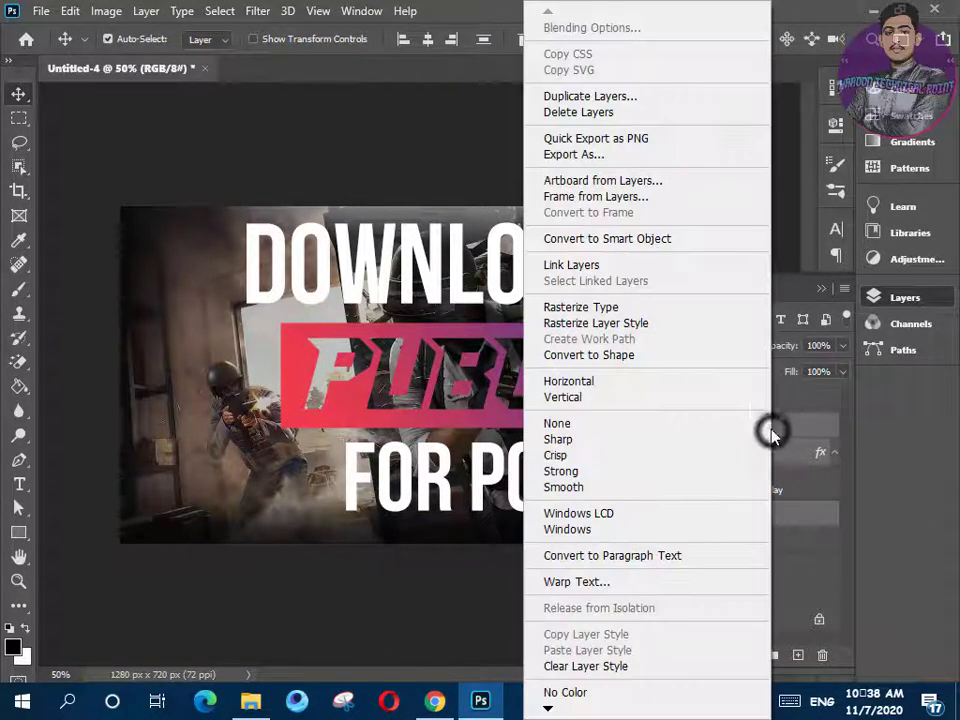
left_click(575, 325)
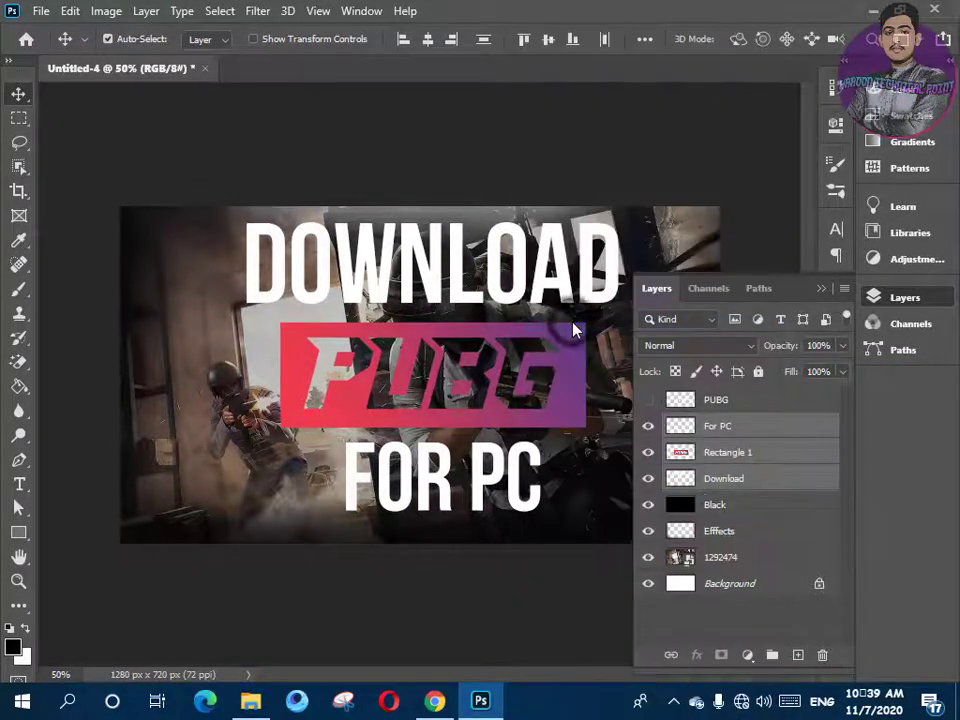
right_click(790, 460)
left_click(620, 556)
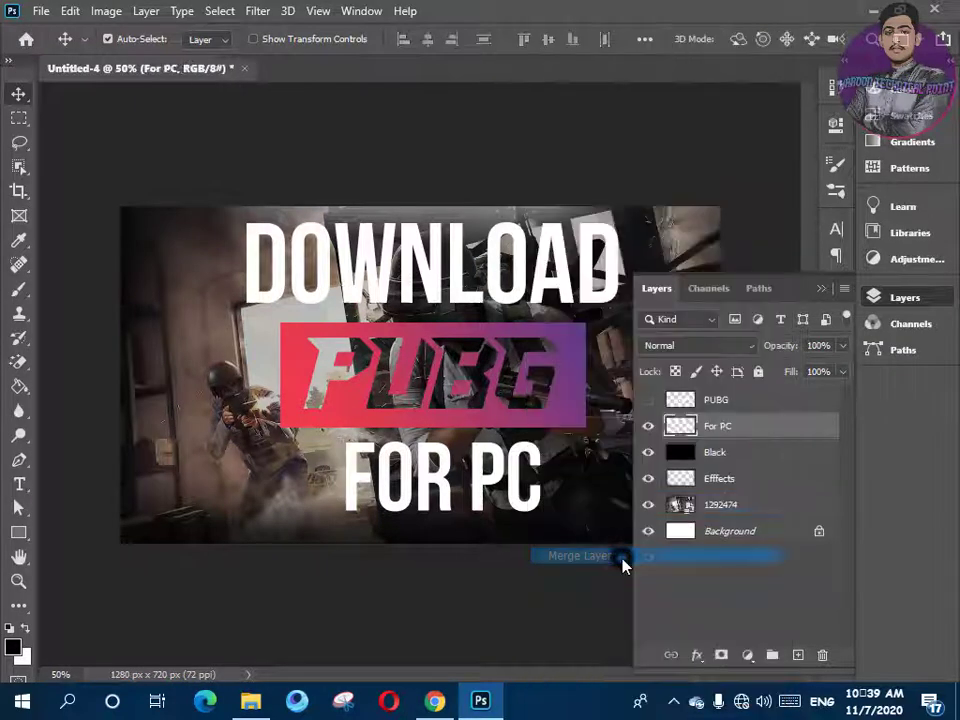
Add a drop shadow to the merged For PC layer and set its blend mode to Normal
right_click(752, 428)
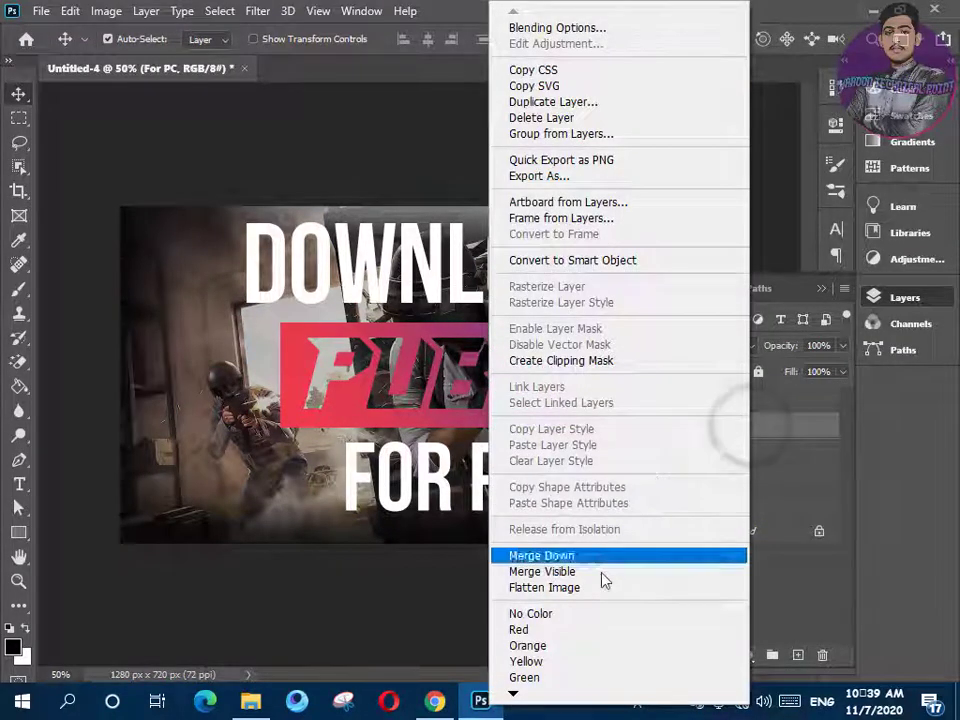
left_click(575, 28)
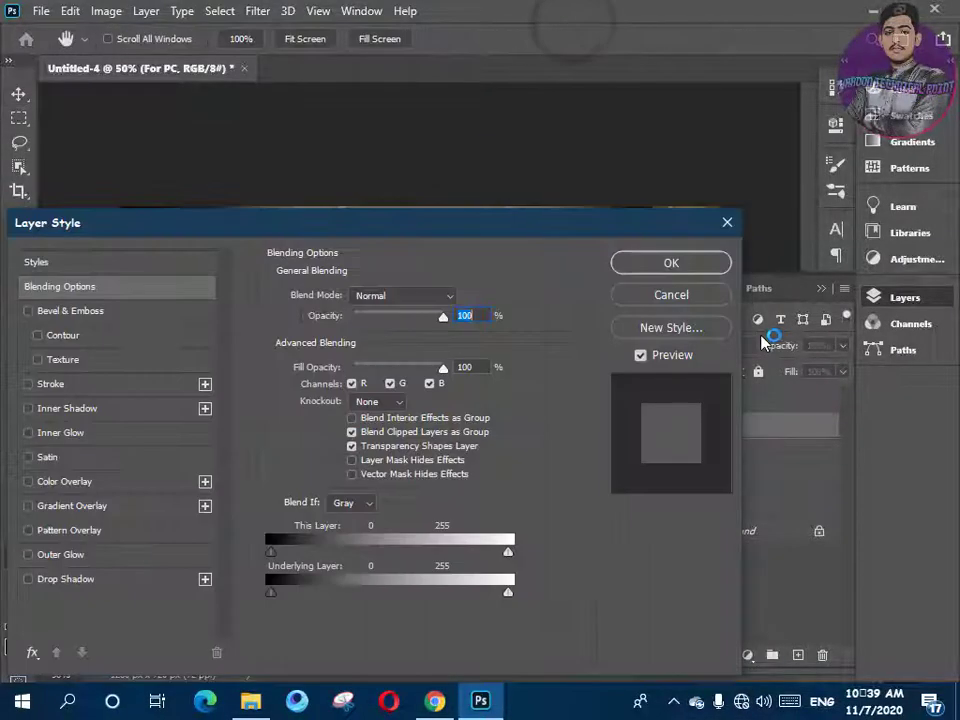
left_click_drag(389, 216, 958, 203)
left_click(650, 568)
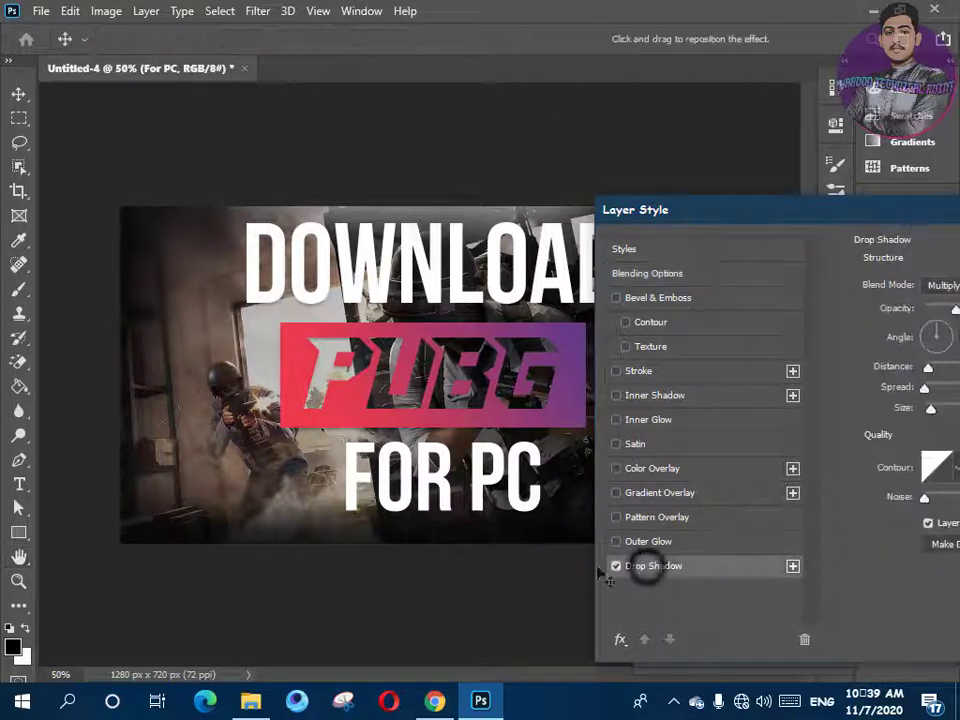
left_click_drag(780, 211, 142, 502)
left_click(332, 578)
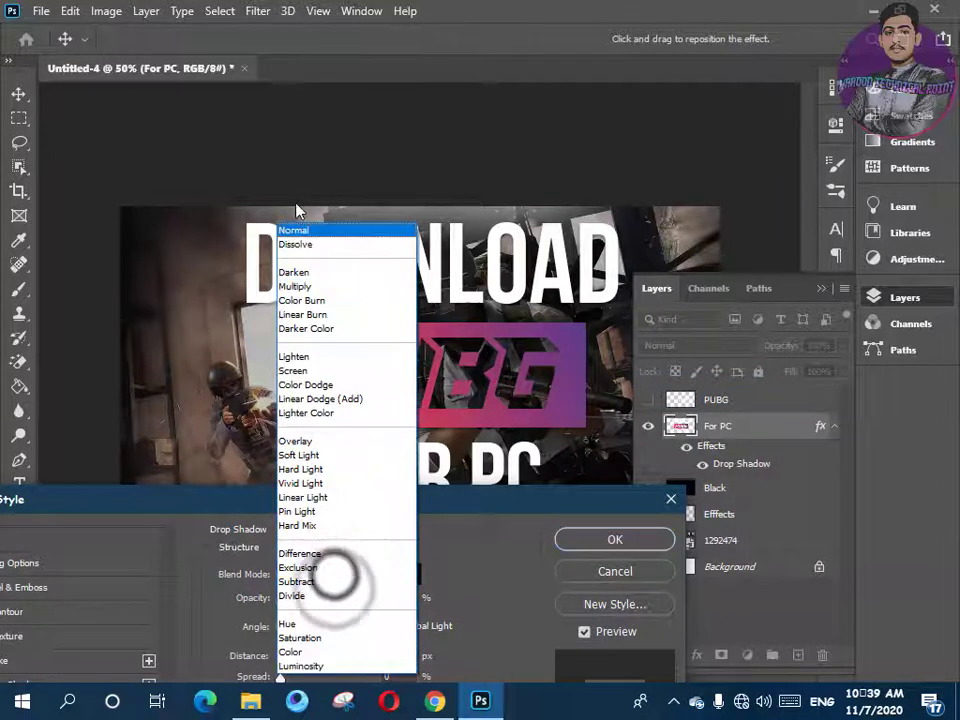
left_click(321, 227)
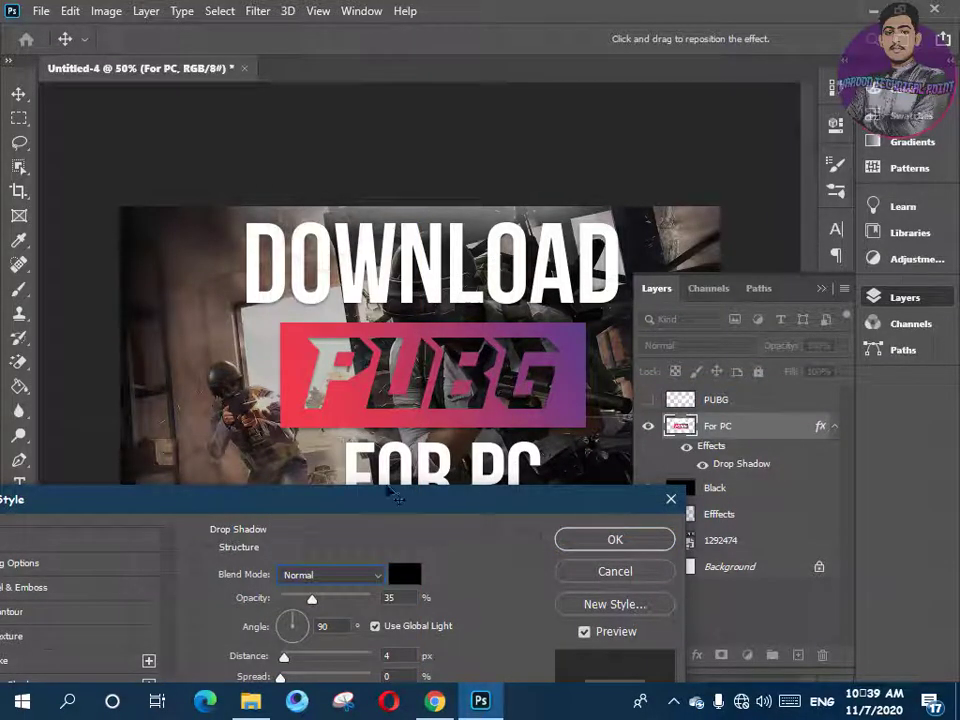
Try the Overlay blend mode on the drop shadow and return it to Normal
left_click(340, 575)
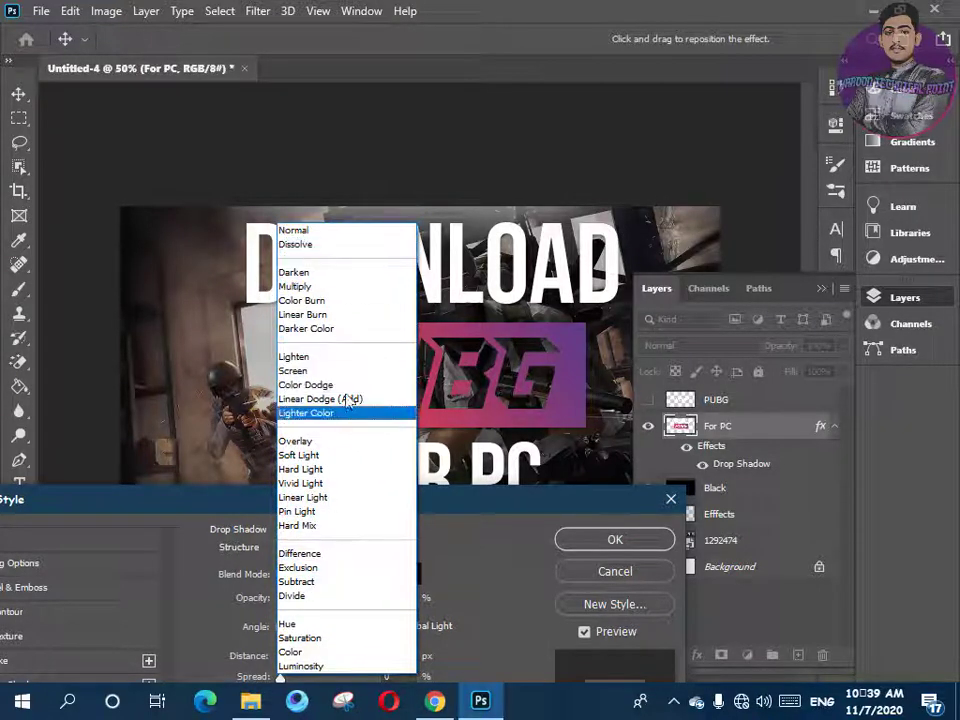
left_click(313, 443)
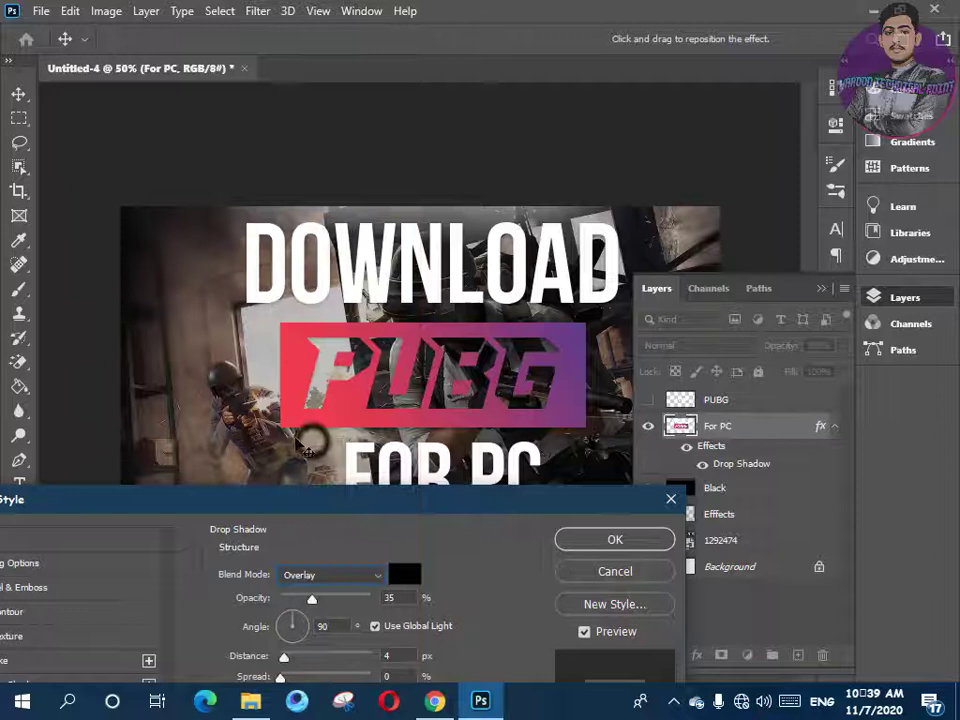
left_click(338, 575)
left_click(298, 231)
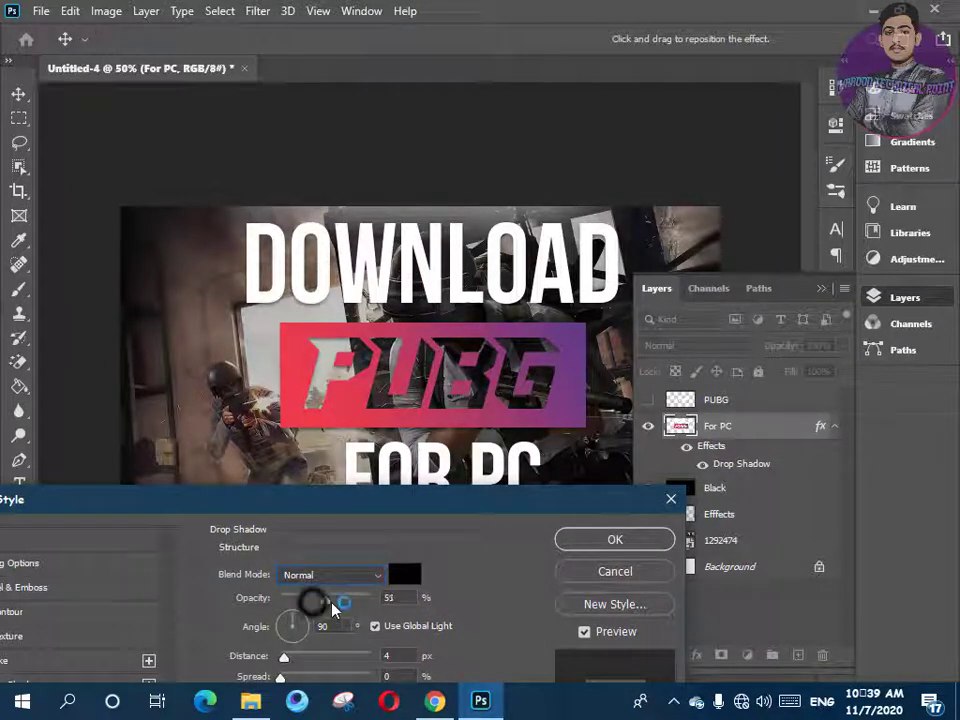
Set the drop shadow's opacity to 69%, distance to 0 px and size to 10 px, and apply the layer style
left_click_drag(311, 598, 345, 611)
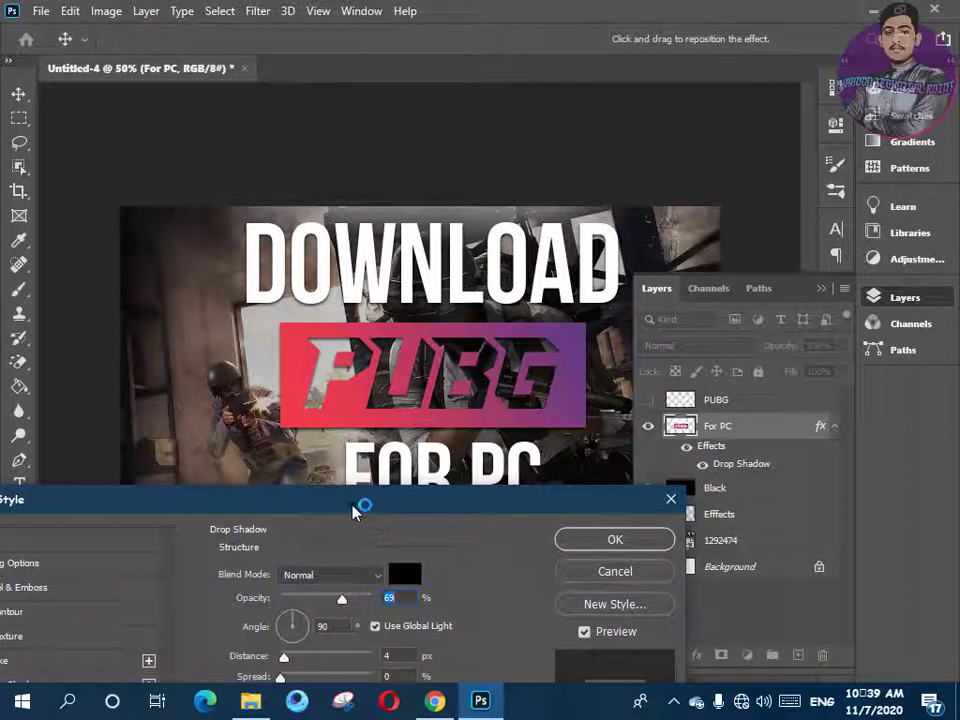
left_click_drag(362, 506, 339, 414)
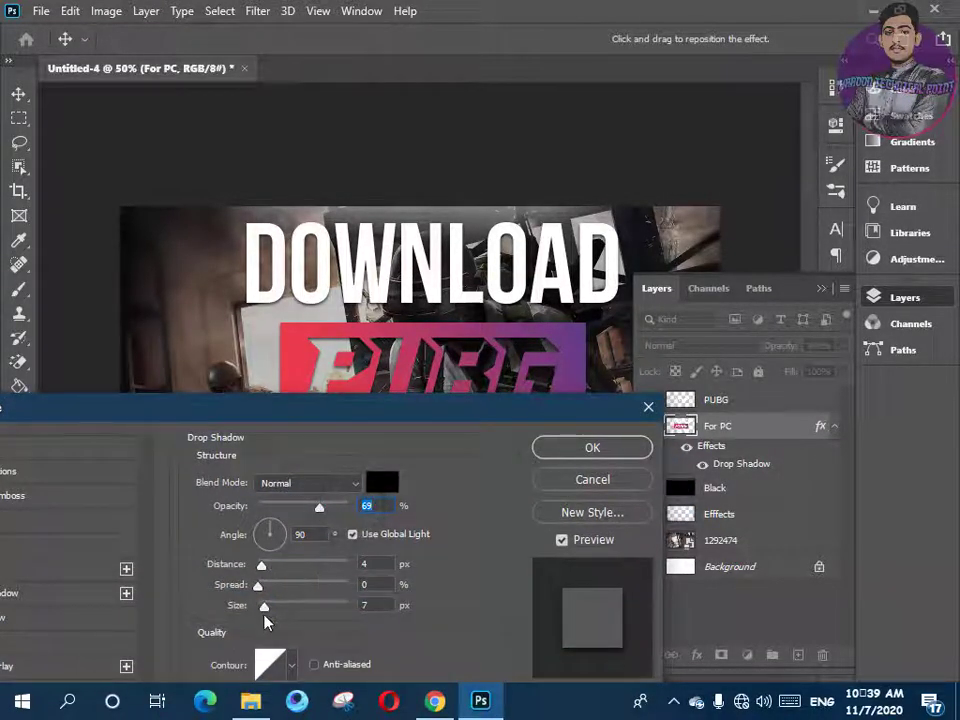
left_click_drag(263, 570, 270, 612)
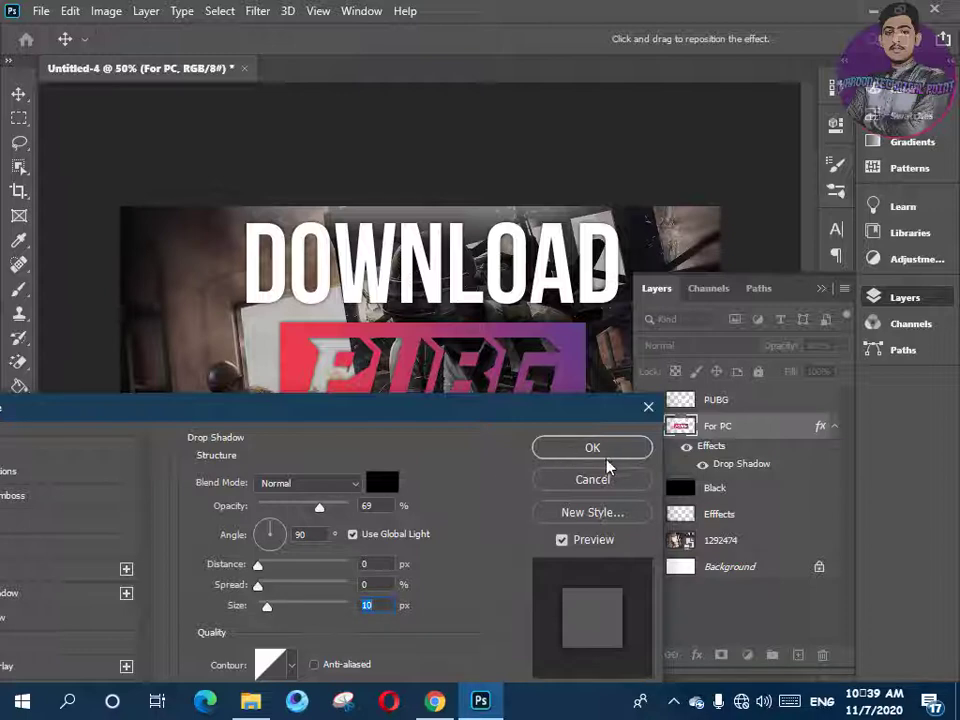
left_click_drag(461, 412, 523, 333)
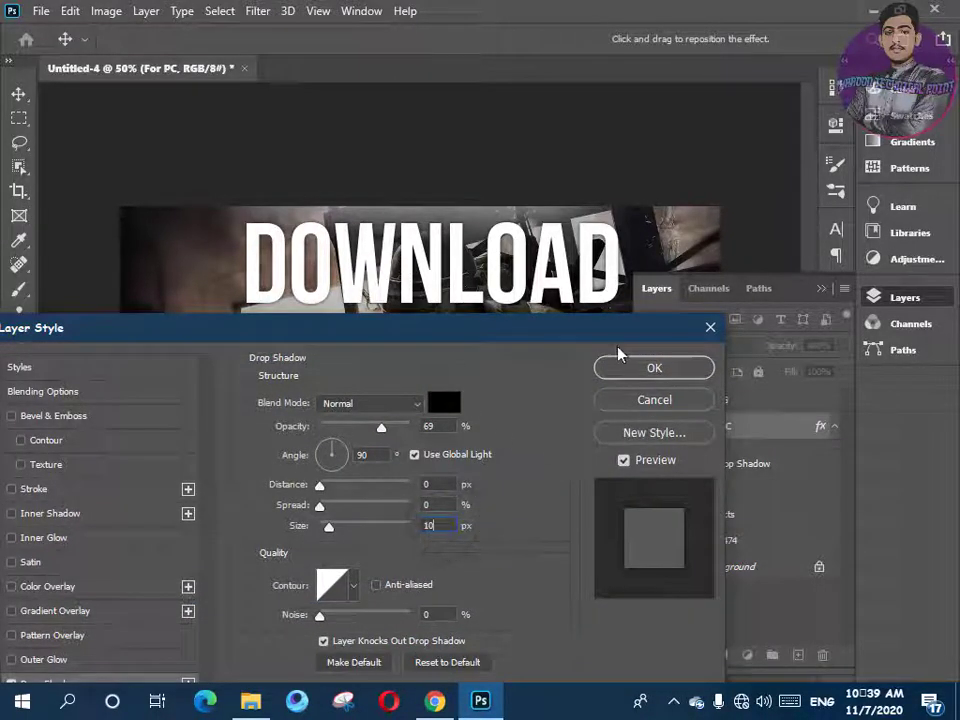
left_click(640, 372)
Rasterize the drop shadow style into the merged For PC layer
right_click(772, 435)
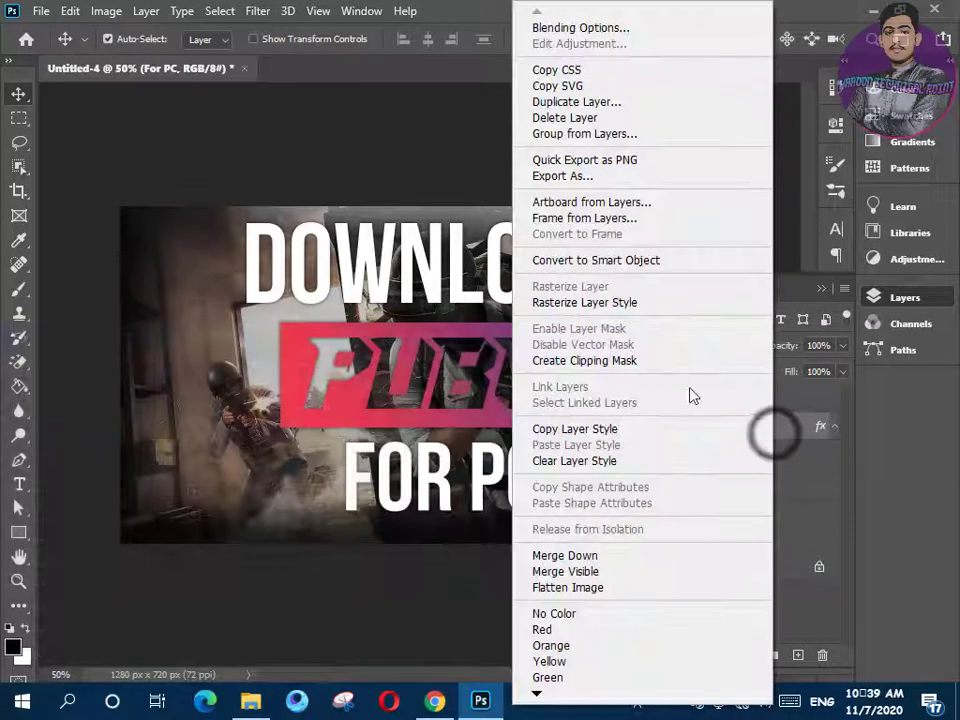
left_click(668, 302)
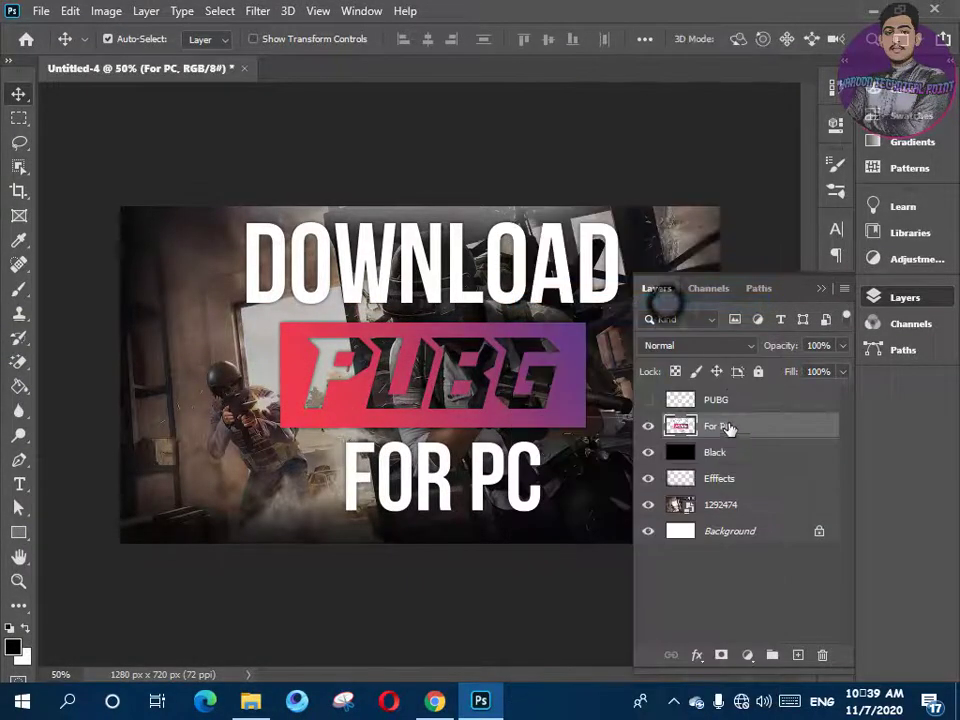
right_click(760, 425)
left_click(806, 424)
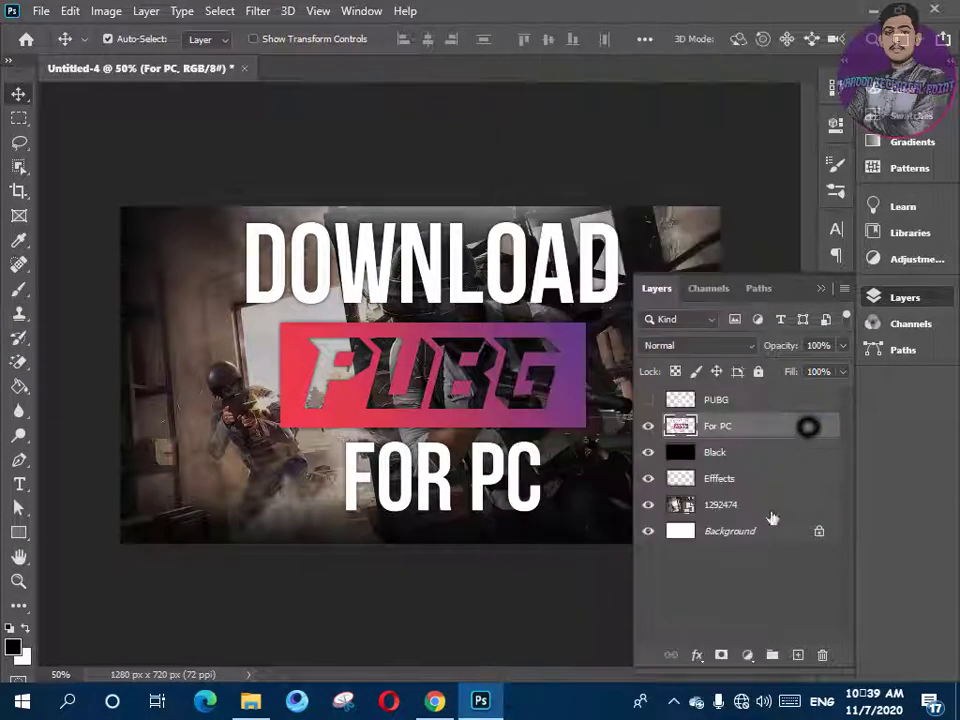
Apply a second drop shadow with the same settings to the For PC layer and rasterize its layer style
left_click(693, 656)
left_click(700, 655)
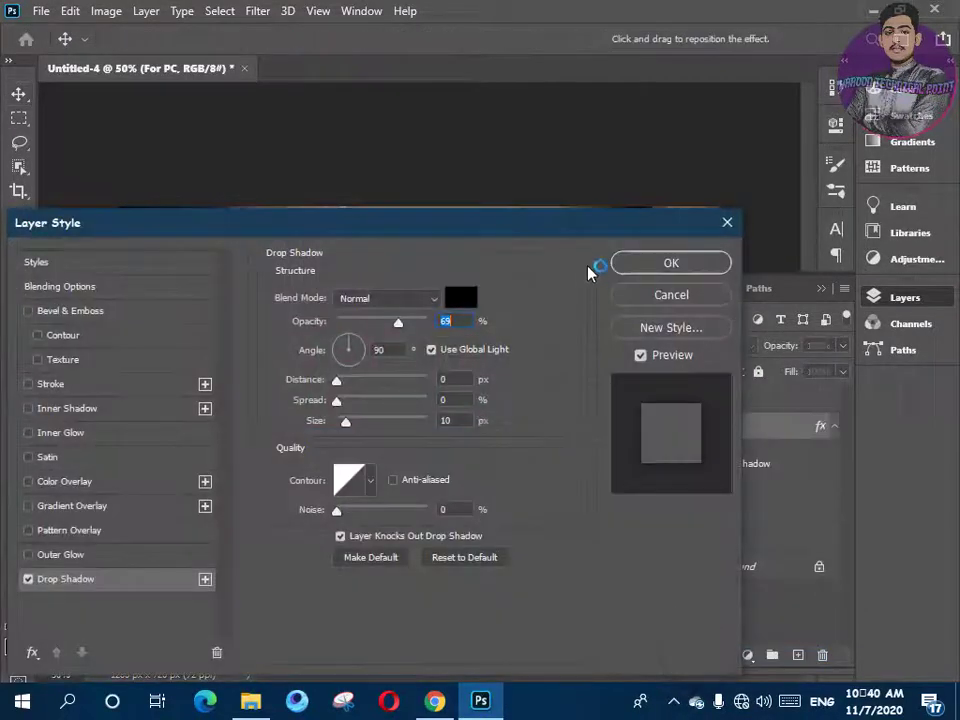
left_click_drag(601, 219, 549, 519)
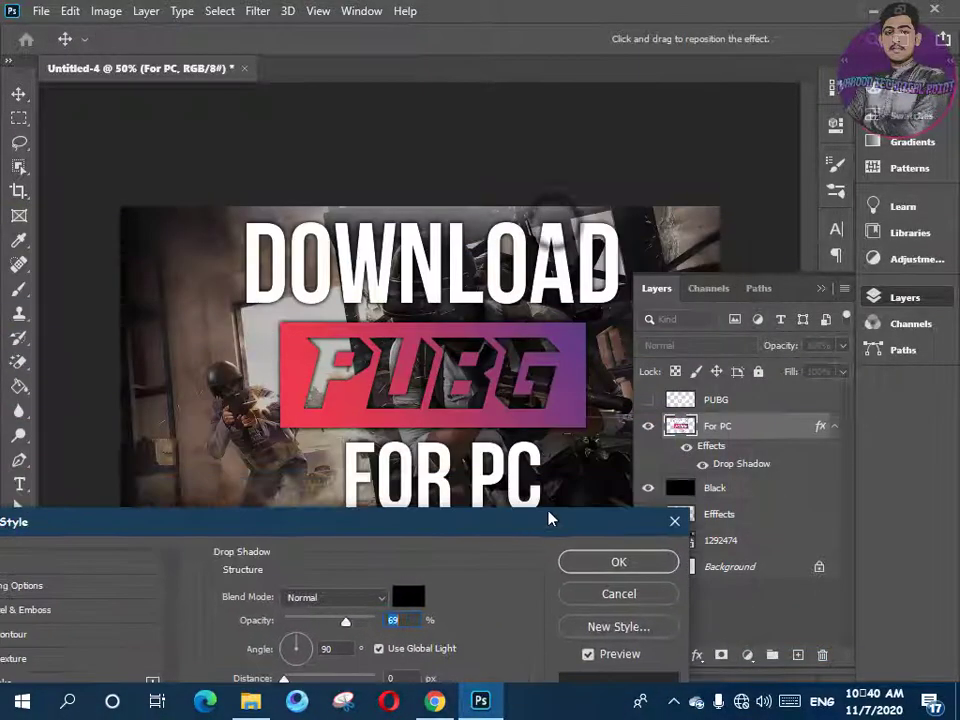
left_click(612, 565)
right_click(740, 428)
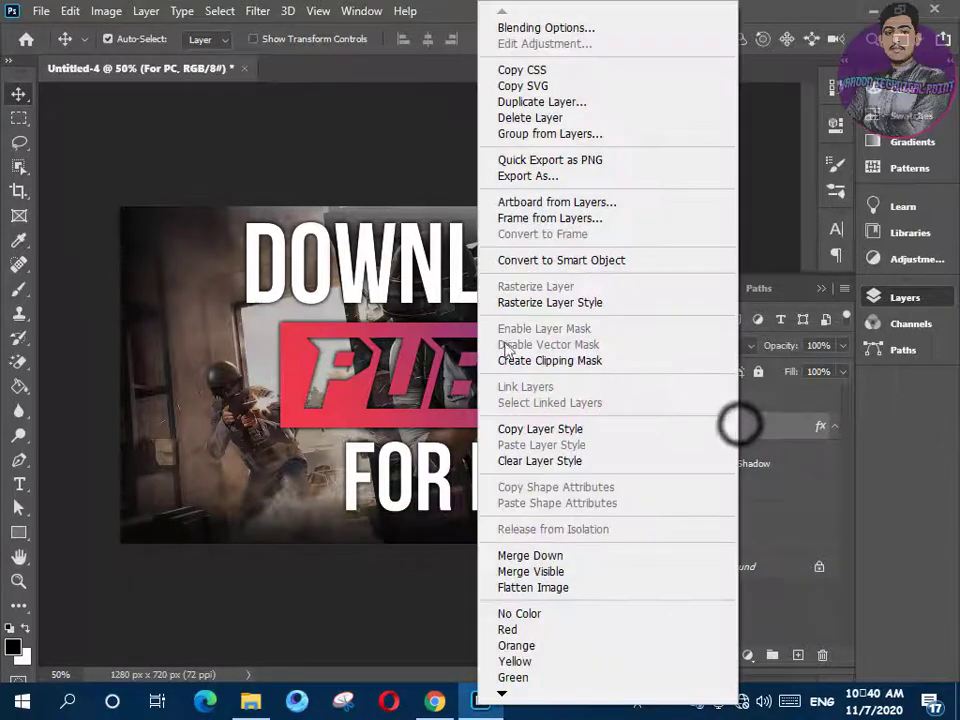
left_click(504, 302)
Add a third drop shadow to the For PC layer and enlarge its size to about 193 px
left_click(700, 656)
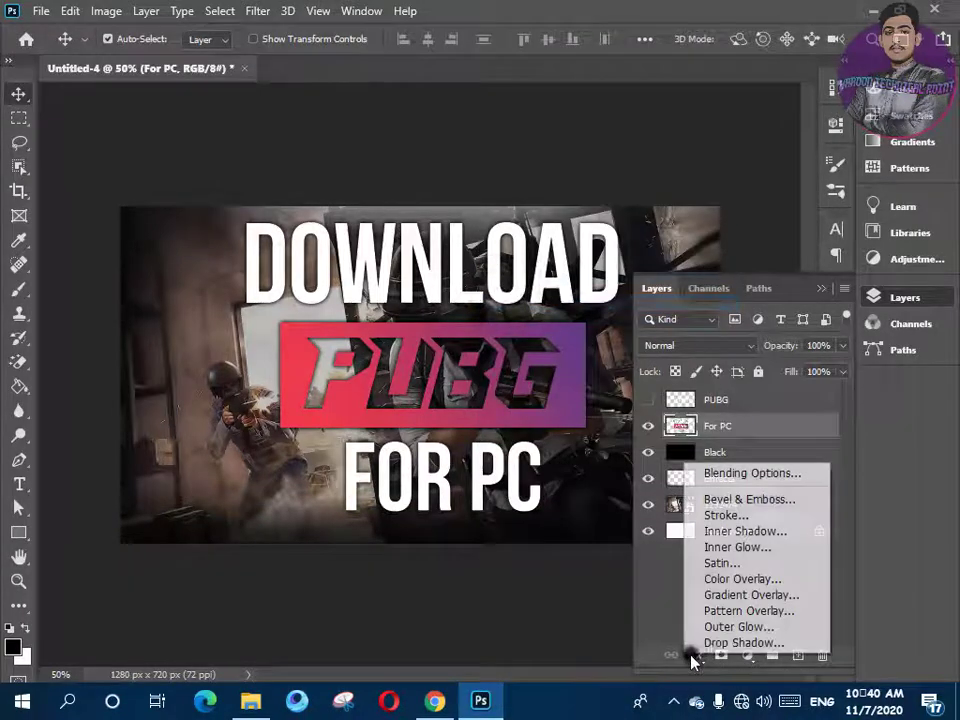
left_click(700, 642)
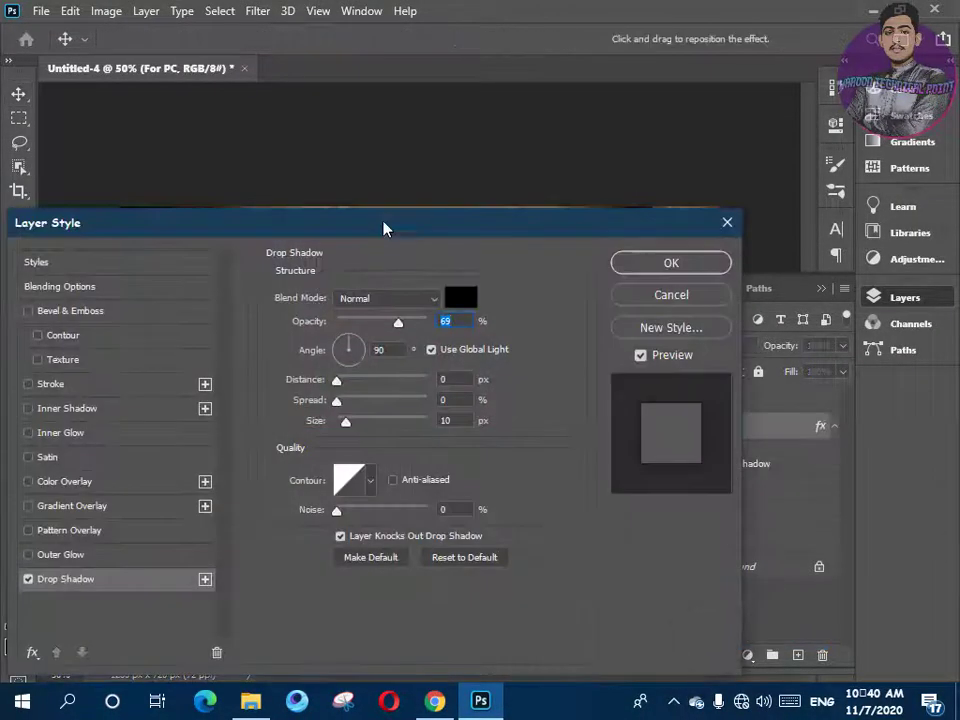
left_click_drag(386, 227, 559, 363)
left_click_drag(523, 560, 587, 568)
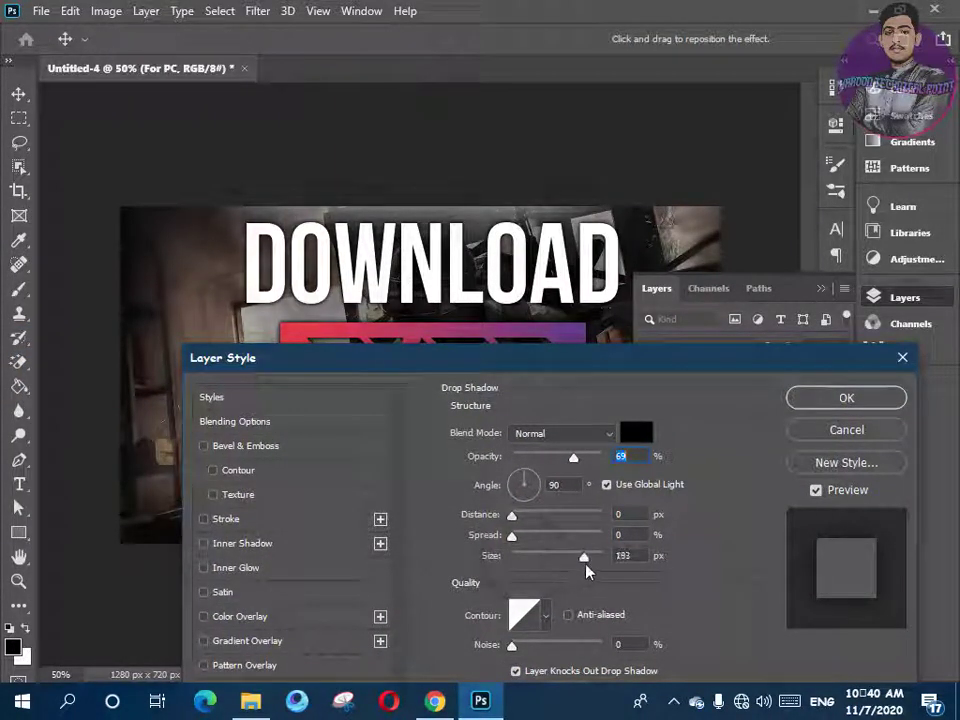
left_click_drag(561, 367, 364, 472)
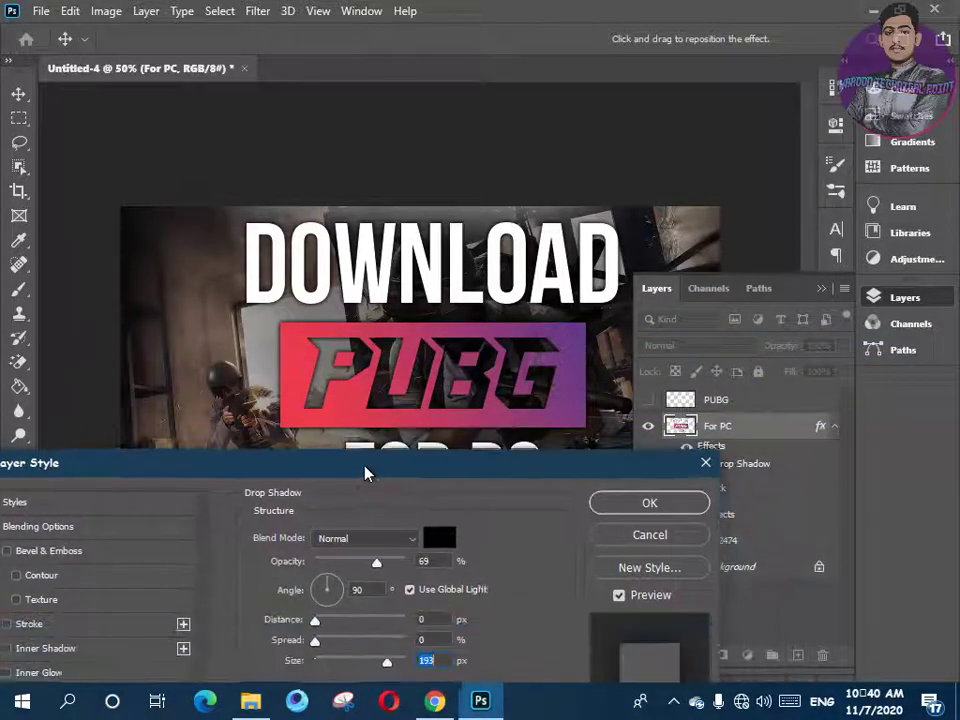
Raise the third drop shadow's opacity to 100% and fine-tune its size to 191 px
left_click(314, 642)
left_click_drag(311, 641, 312, 643)
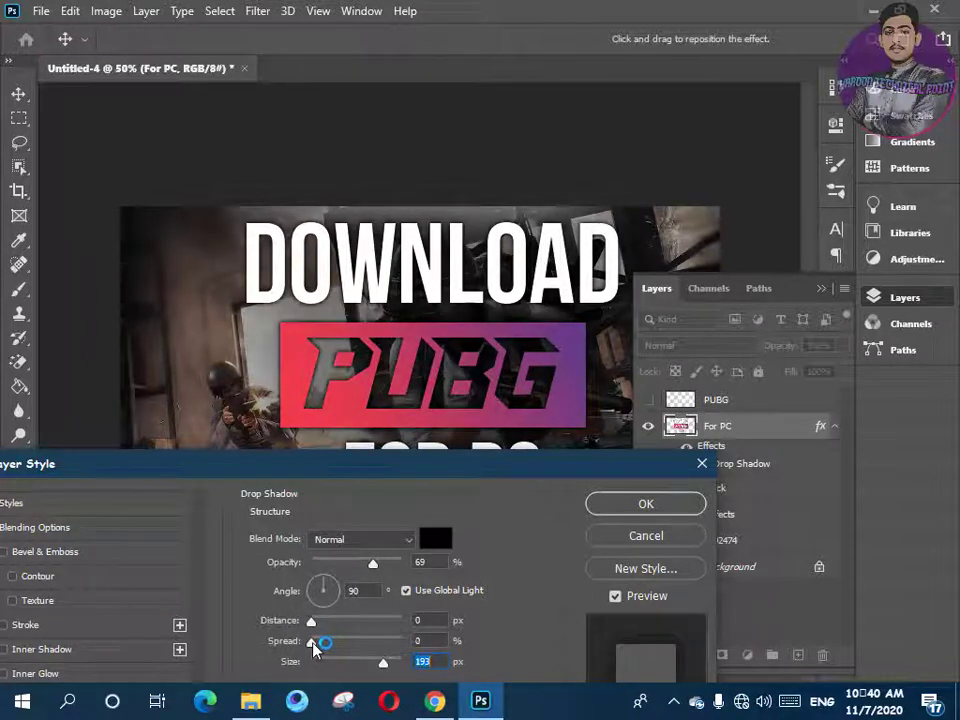
left_click(385, 662)
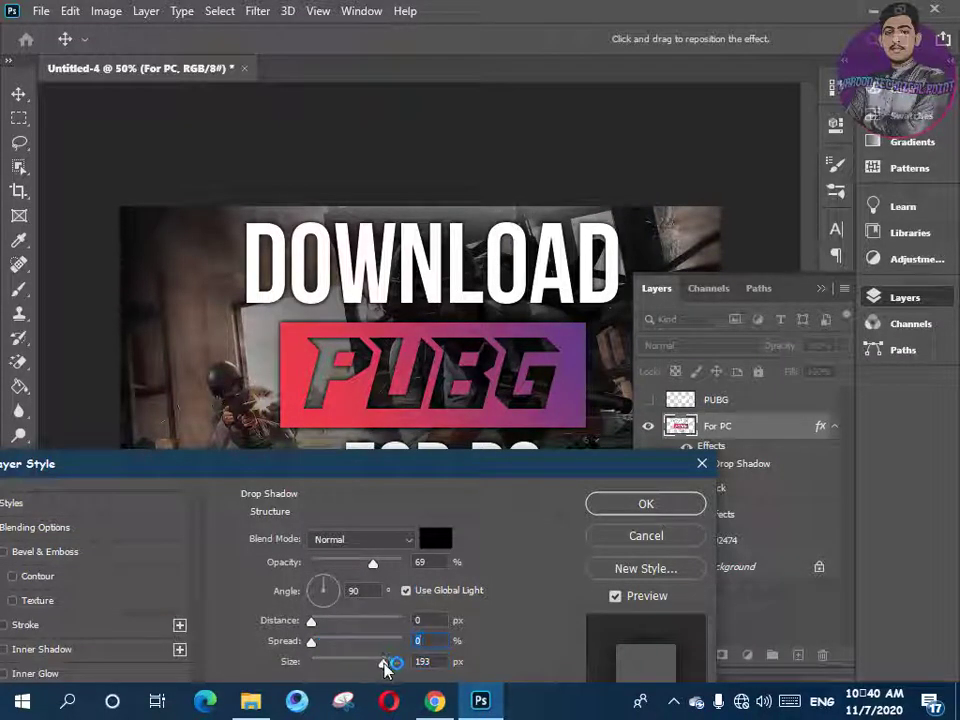
left_click_drag(374, 565, 403, 567)
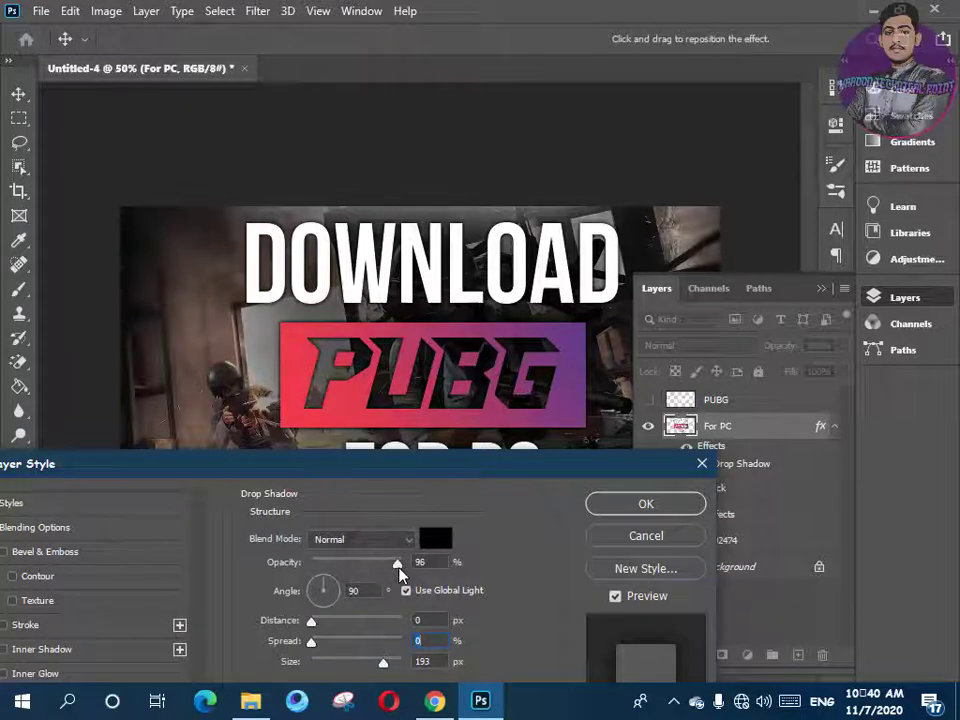
double_click(421, 562)
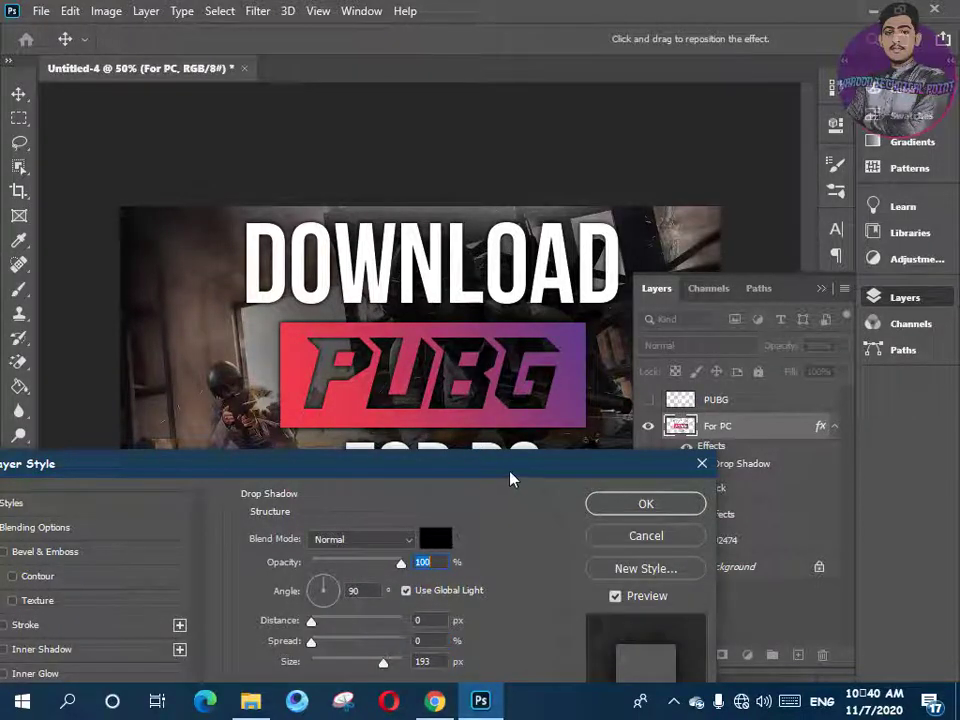
left_click_drag(510, 474, 276, 426)
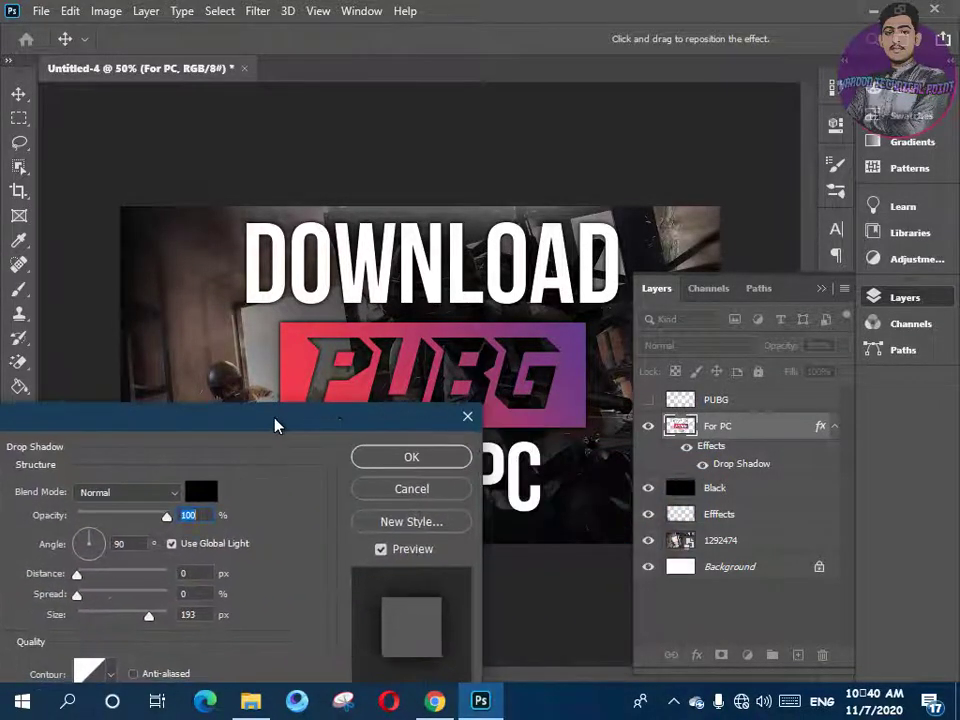
mouse_move(153, 620)
left_mouse_down()
mouse_move(163, 621)
mouse_move(150, 620)
left_mouse_up()
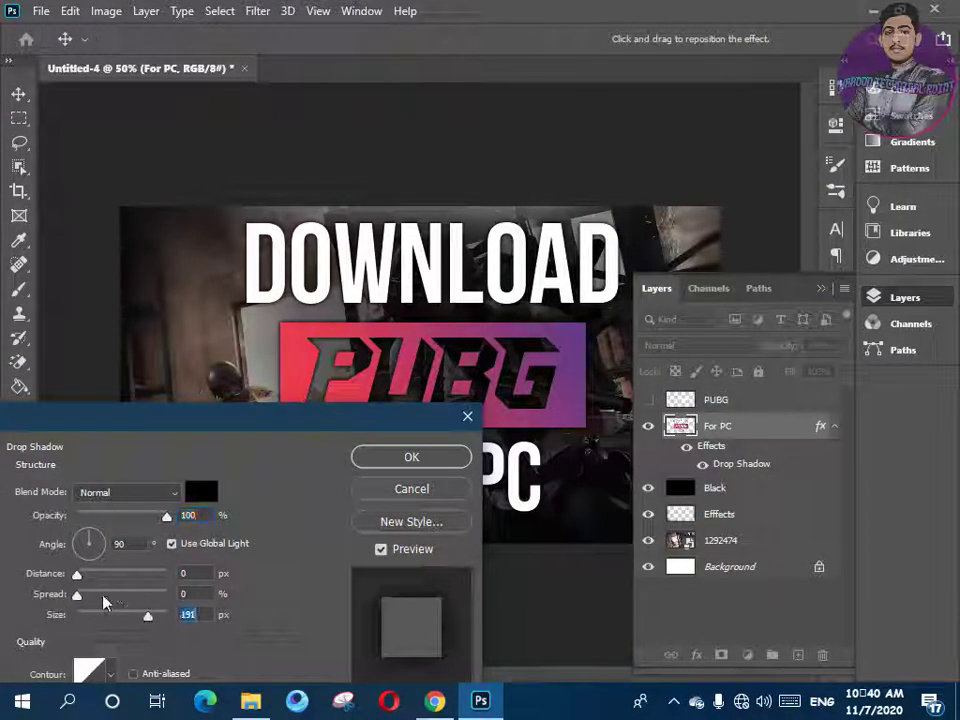